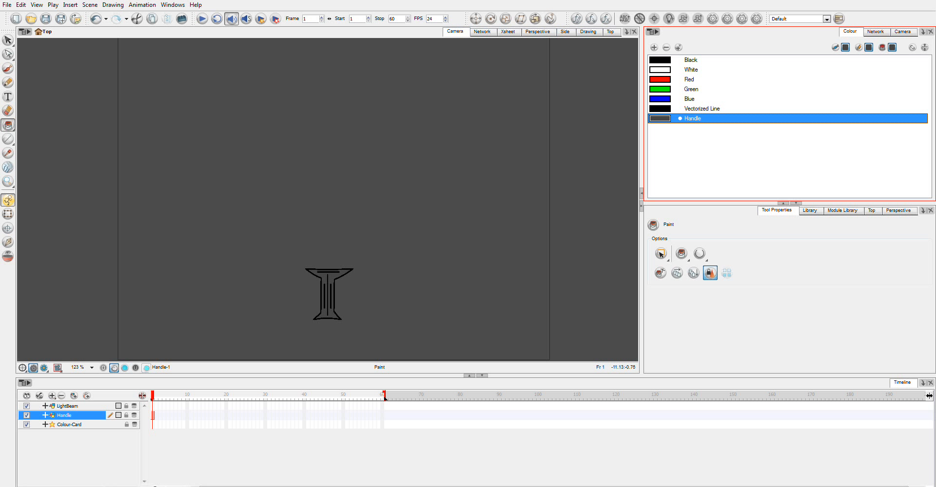
# Choose the Rectangle tool and add a new pale green colour to the palette with R 225, G 255, B 209
pyautogui.click(15, 141)
pyautogui.click(30, 154)
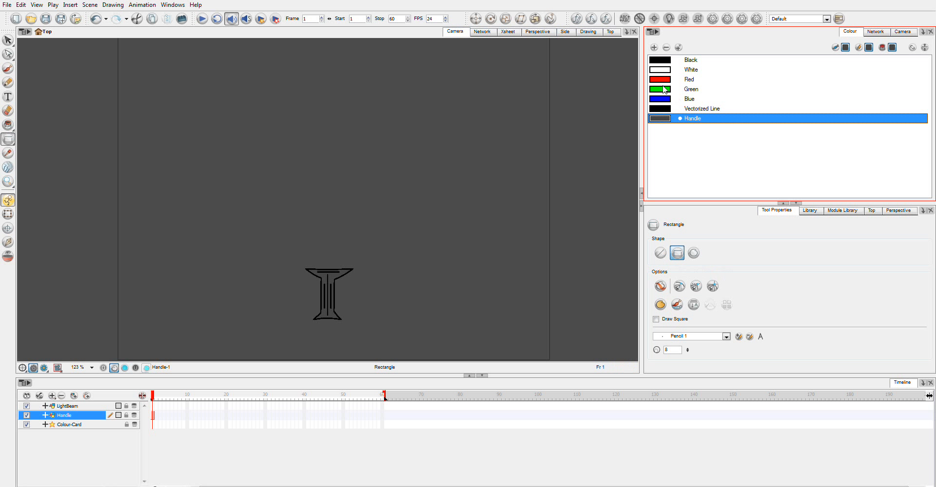
pyautogui.click(654, 47)
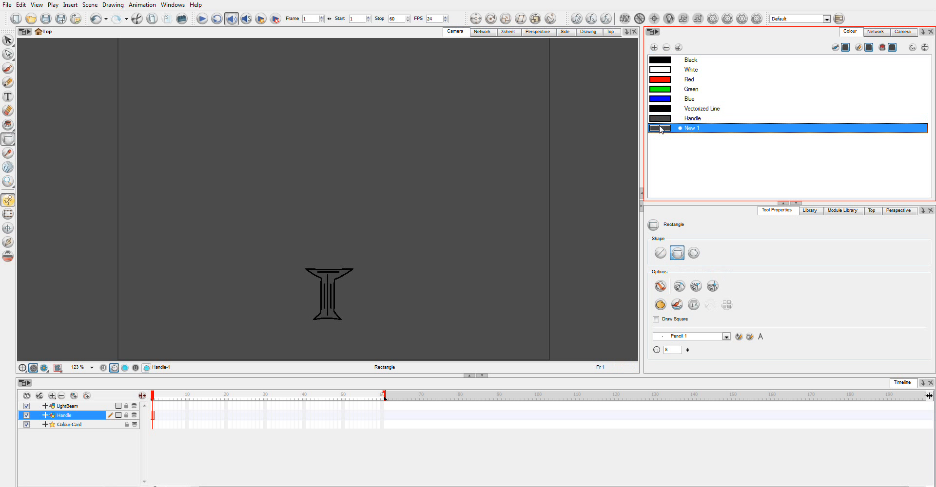
pyautogui.doubleClick(661, 129)
pyautogui.moveTo(613, 256); pyautogui.dragTo(677, 312)
pyautogui.click(513, 288)
pyautogui.moveTo(513, 289); pyautogui.dragTo(512, 297)
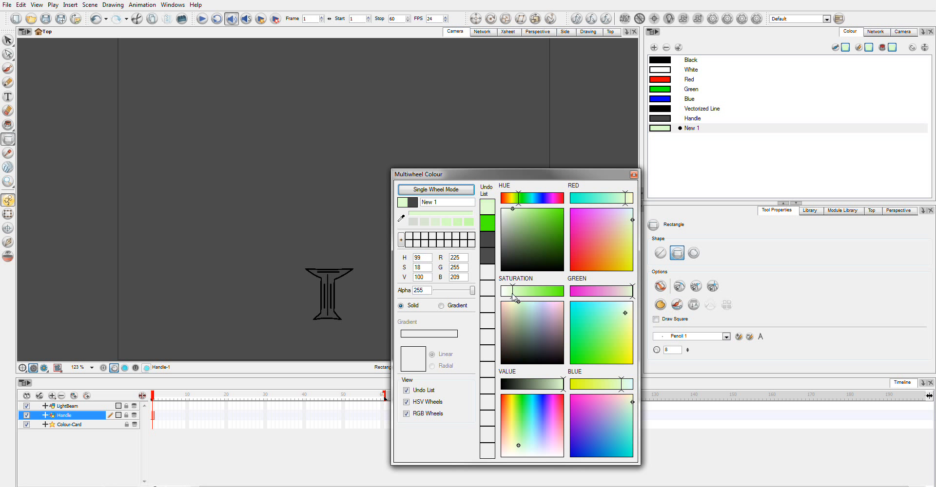
pyautogui.click(633, 176)
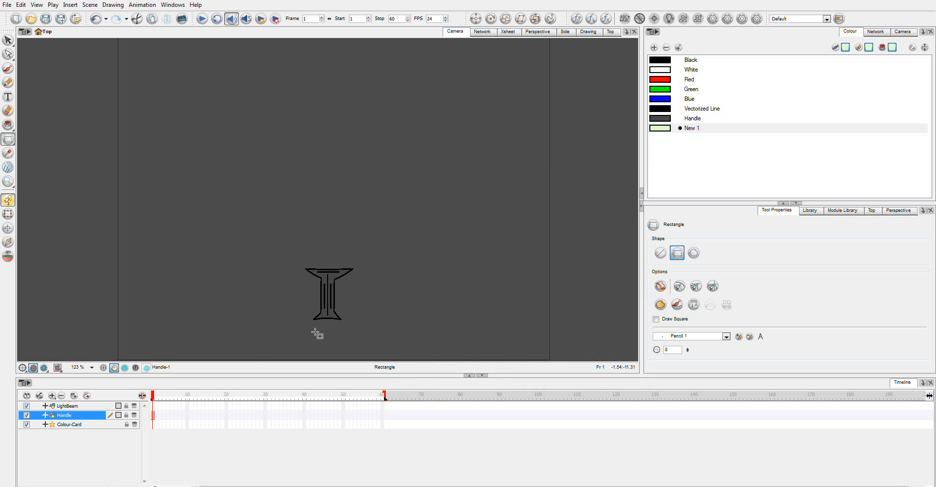
# Draw a tall, narrow rectangle rising from the handle on the LightBeam layer, and move the Handle layer above LightBeam
pyautogui.click(150, 407)
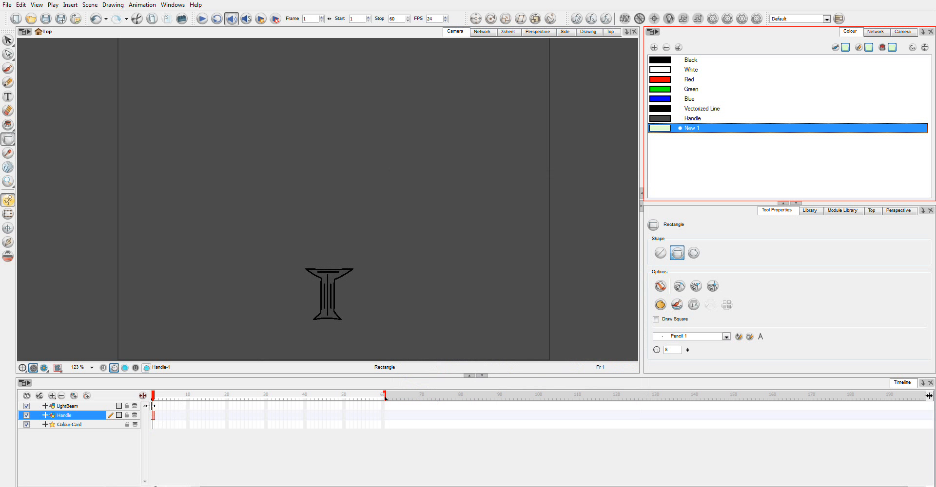
pyautogui.click(154, 406)
pyautogui.moveTo(322, 125); pyautogui.dragTo(333, 271)
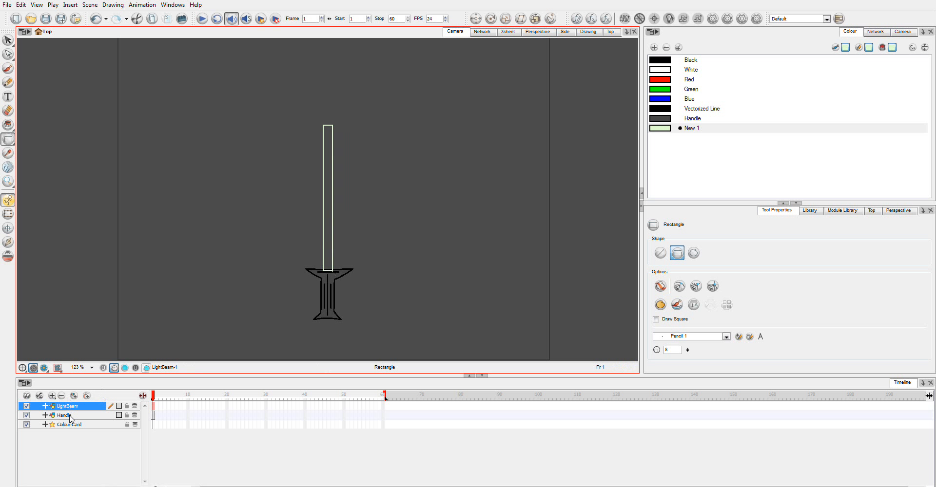
pyautogui.moveTo(71, 419); pyautogui.dragTo(75, 413)
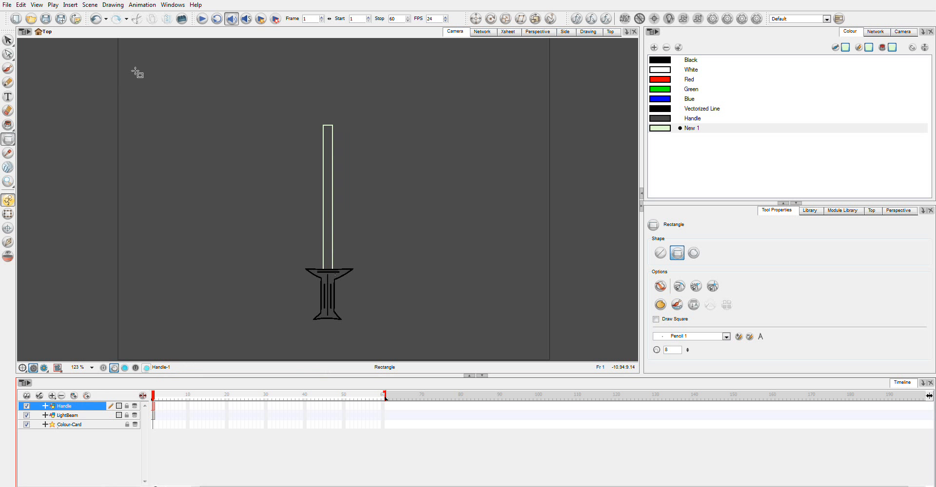
# Lengthen the beam on the LightBeam layer by moving its top edge slightly upward with the Contour Editor
pyautogui.click(9, 55)
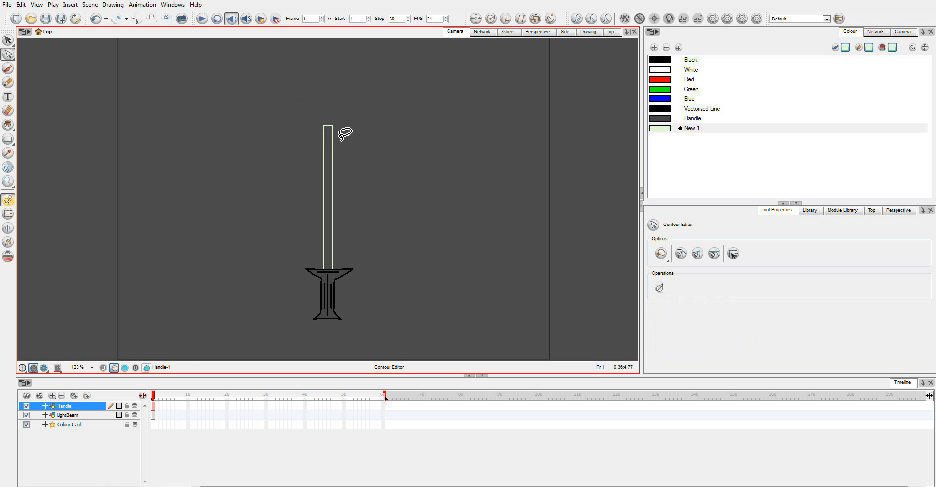
pyautogui.click(154, 415)
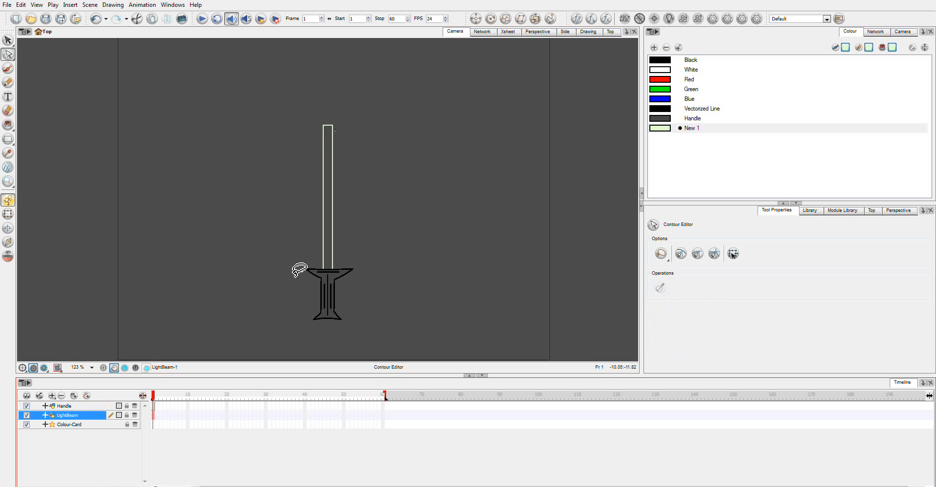
pyautogui.click(346, 121)
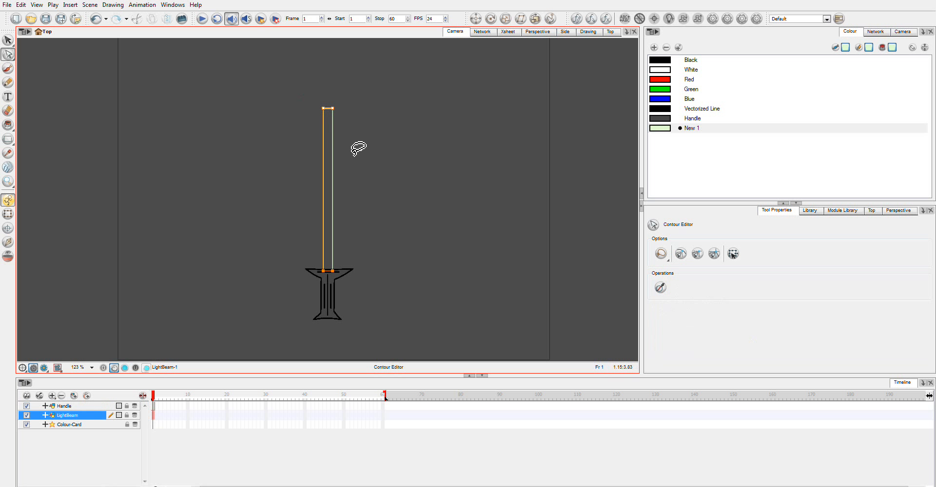
pyautogui.click(363, 128)
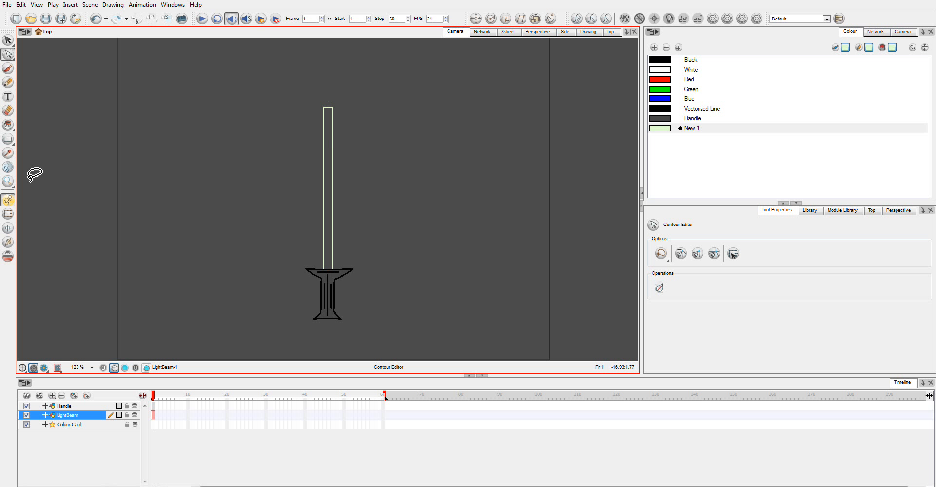
# Curve the beam's top edge into a symmetrical rounded tip by adjusting the Bezier handles of its two corner points
pyautogui.click(7, 183)
pyautogui.click(36, 196)
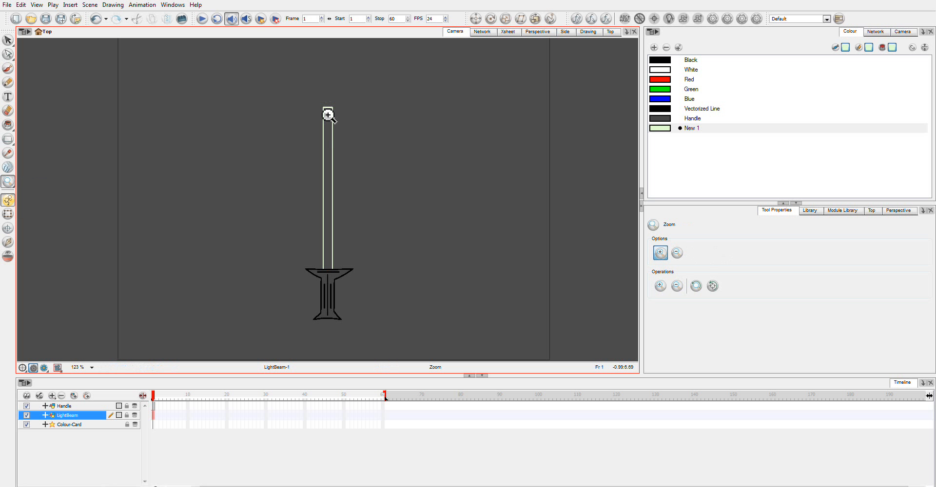
pyautogui.moveTo(312, 95); pyautogui.dragTo(359, 113)
pyautogui.click(8, 55)
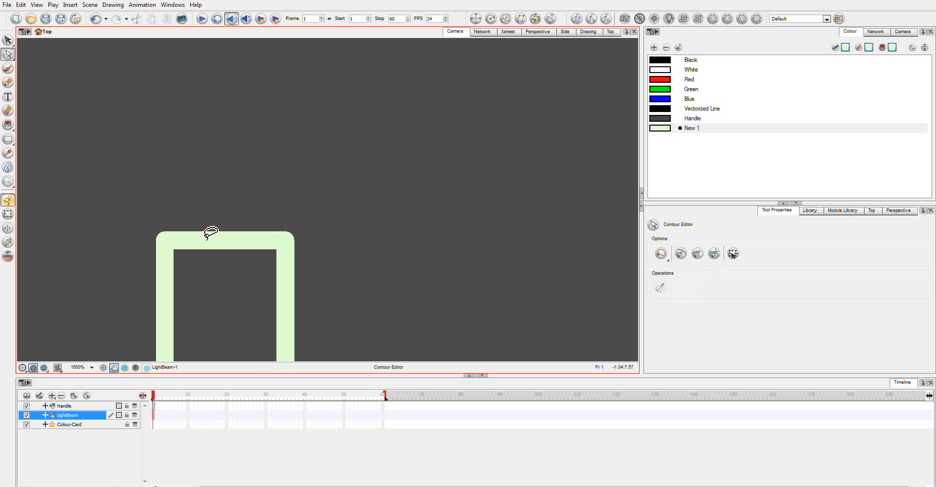
pyautogui.moveTo(221, 247); pyautogui.dragTo(223, 143)
pyautogui.click(233, 188)
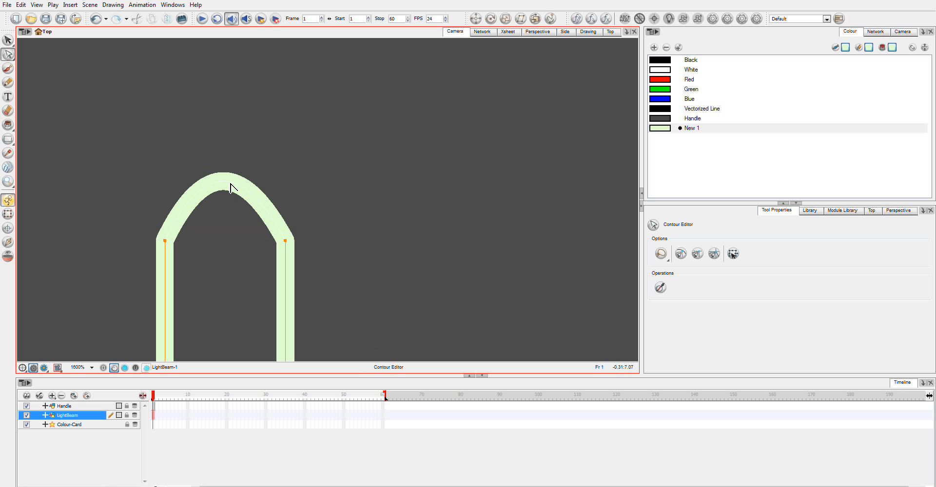
pyautogui.click(286, 242)
pyautogui.moveTo(287, 243); pyautogui.dragTo(265, 170)
pyautogui.moveTo(204, 158); pyautogui.dragTo(171, 173)
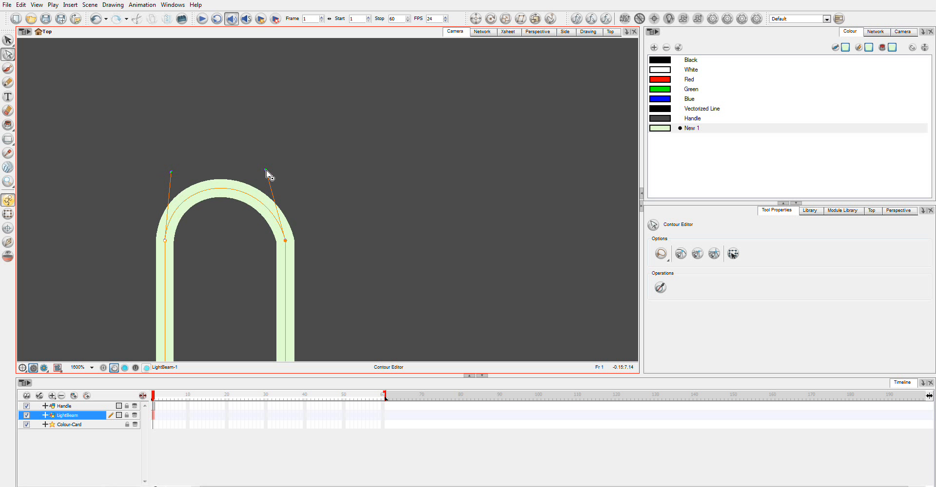
pyautogui.moveTo(266, 172); pyautogui.dragTo(274, 171)
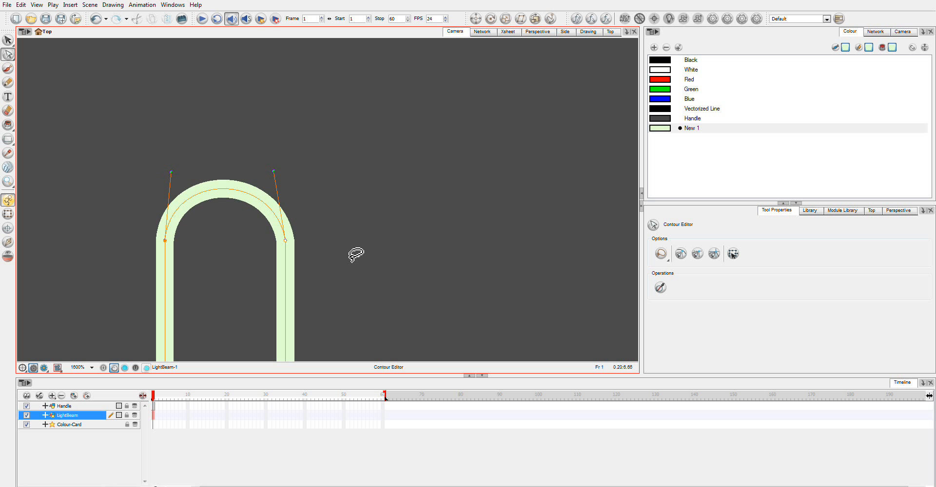
pyautogui.click(352, 314)
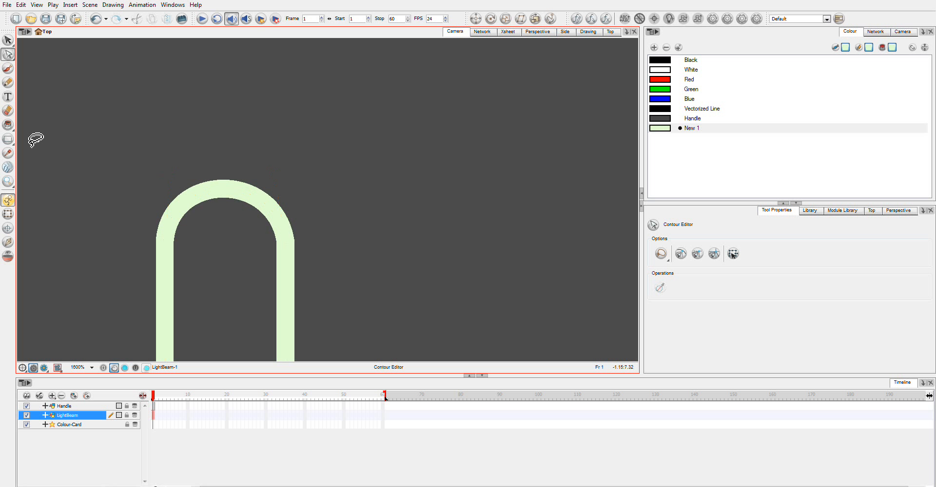
# Fill the inside of the rounded beam outline with the pale green New 1 colour
pyautogui.click(8, 125)
pyautogui.click(202, 265)
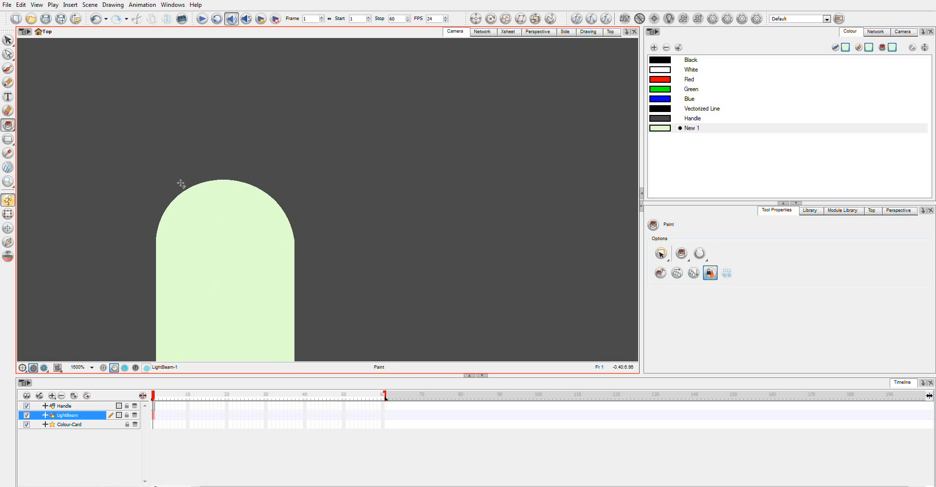
pyautogui.click(91, 367)
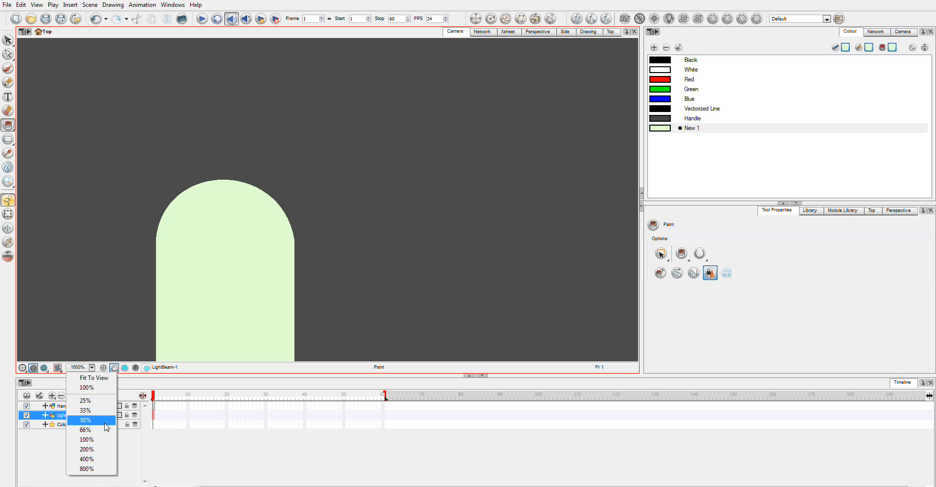
pyautogui.click(85, 420)
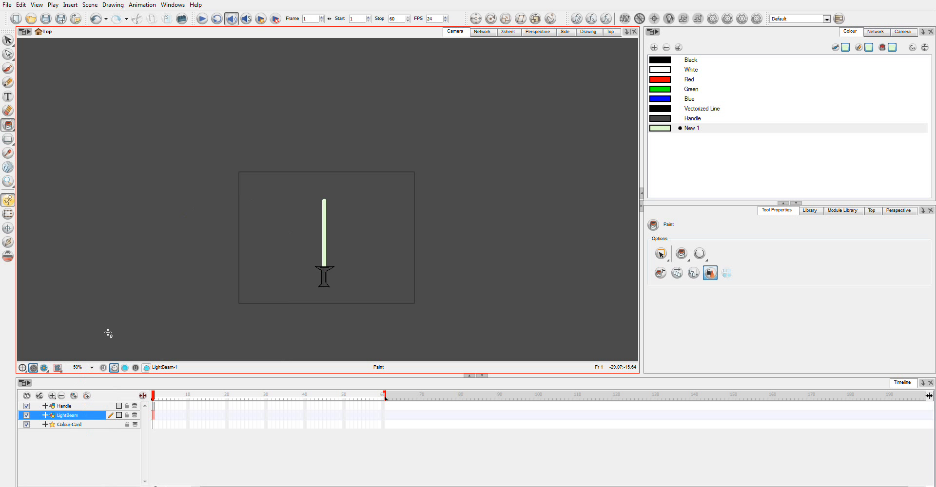
pyautogui.click(8, 181)
pyautogui.moveTo(309, 178); pyautogui.dragTo(346, 276)
pyautogui.moveTo(270, 80); pyautogui.dragTo(370, 326)
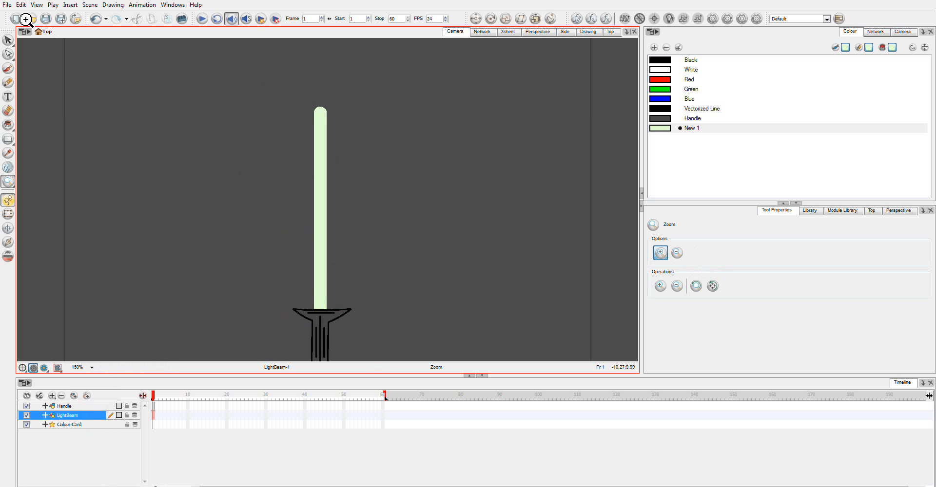
# Add contour points to the beam's rounded tip and at three evenly spaced heights along each long side
pyautogui.click(8, 54)
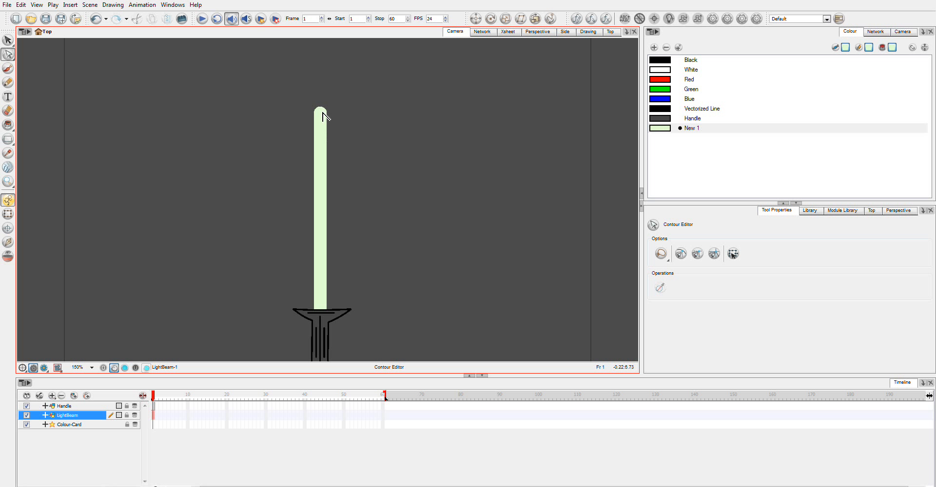
pyautogui.moveTo(320, 108); pyautogui.dragTo(319, 108)
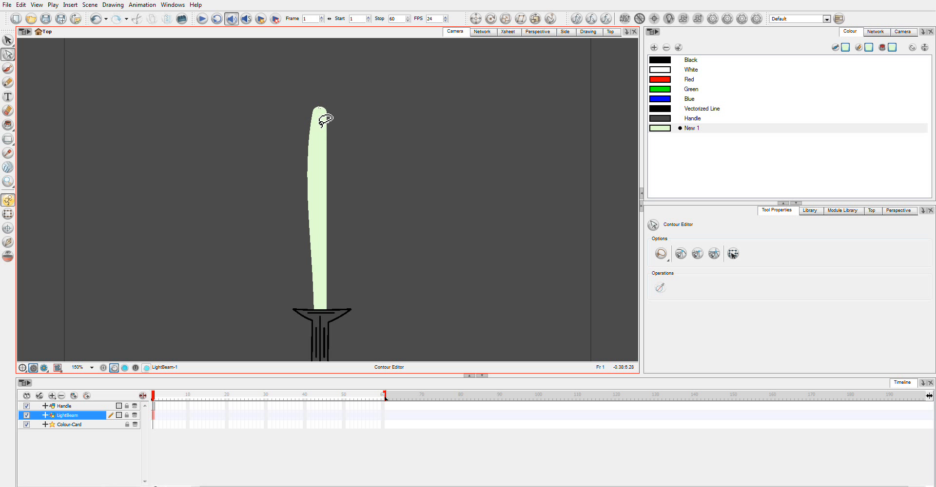
pyautogui.hotkey('ctrl', 'z')
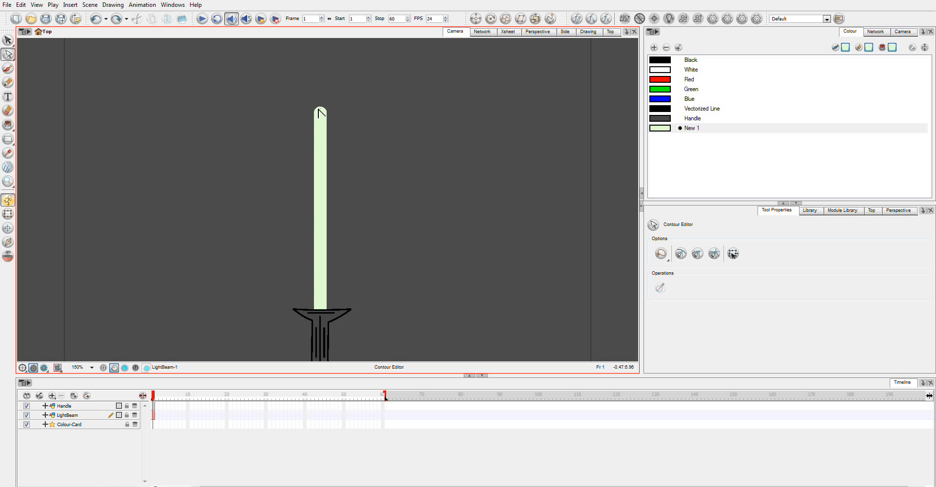
pyautogui.click(318, 112)
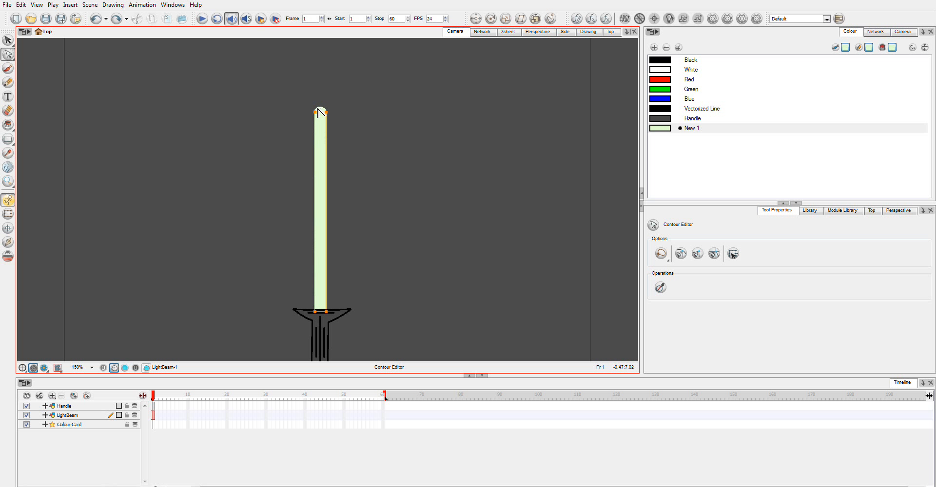
pyautogui.keyDown('ctrl'); pyautogui.click(316, 108); pyautogui.keyUp('ctrl')
pyautogui.keyDown('ctrl'); pyautogui.click(323, 109); pyautogui.keyUp('ctrl')
pyautogui.keyDown('ctrl'); pyautogui.click(315, 141); pyautogui.keyUp('ctrl')
pyautogui.keyDown('ctrl'); pyautogui.click(314, 204); pyautogui.keyUp('ctrl')
pyautogui.keyDown('ctrl'); pyautogui.click(315, 270); pyautogui.keyUp('ctrl')
pyautogui.keyDown('ctrl'); pyautogui.click(326, 270); pyautogui.keyUp('ctrl')
pyautogui.keyDown('ctrl'); pyautogui.click(326, 206); pyautogui.keyUp('ctrl')
pyautogui.keyDown('ctrl'); pyautogui.click(326, 141); pyautogui.keyUp('ctrl')
pyautogui.hotkey('alt', 's')
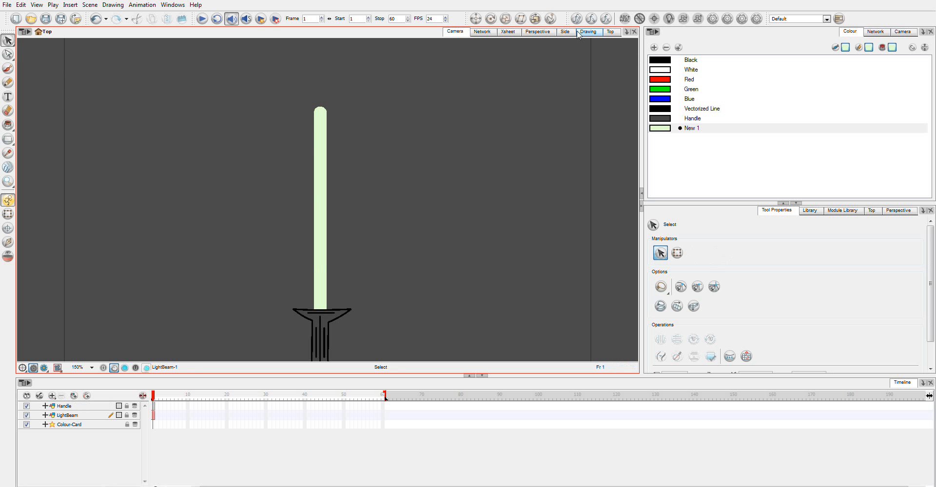
# Separate the overlapping LightBeam and Handle modules in the network, placing Handle just below LightBeam
pyautogui.click(482, 34)
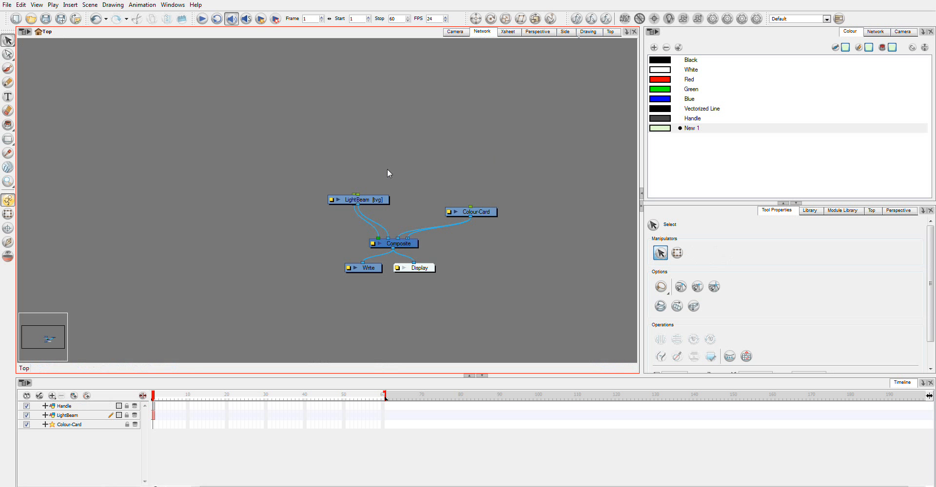
pyautogui.click(308, 185)
pyautogui.moveTo(308, 185); pyautogui.dragTo(290, 185)
pyautogui.moveTo(375, 201); pyautogui.dragTo(282, 204)
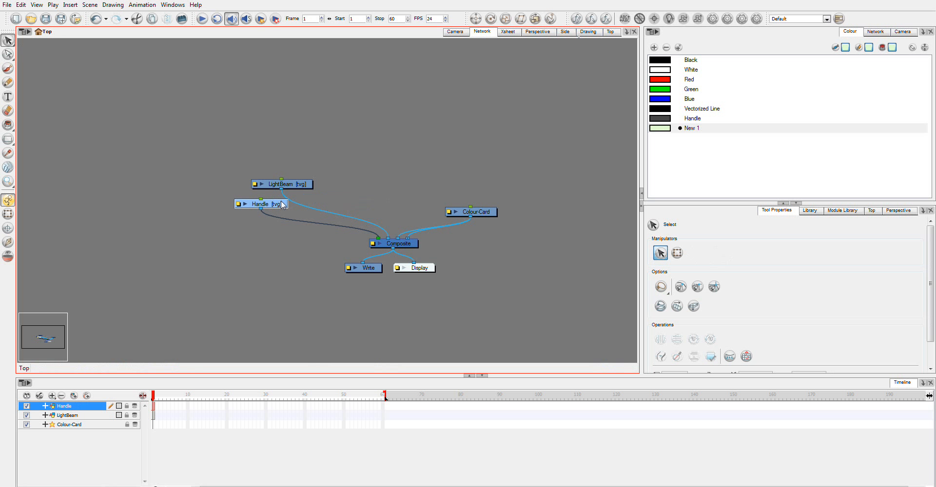
# Add a parent peg to the Handle layer and name it Example1
pyautogui.click(455, 32)
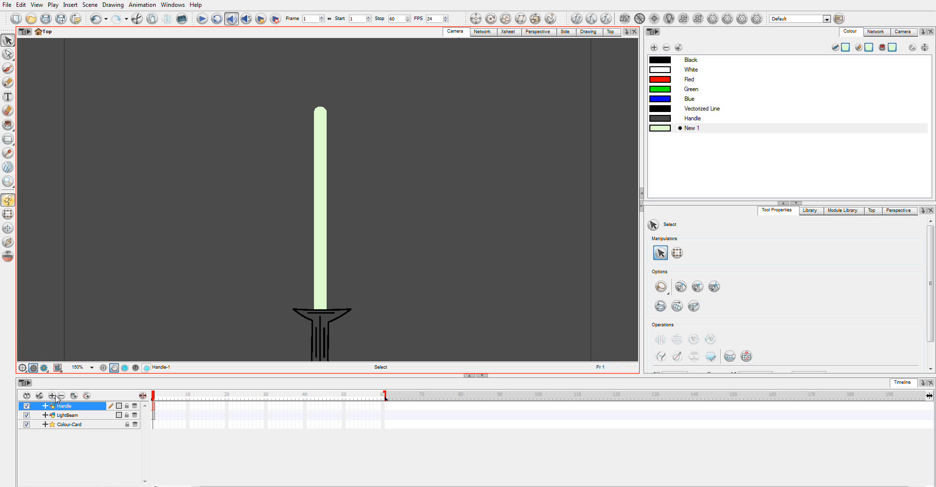
pyautogui.click(87, 396)
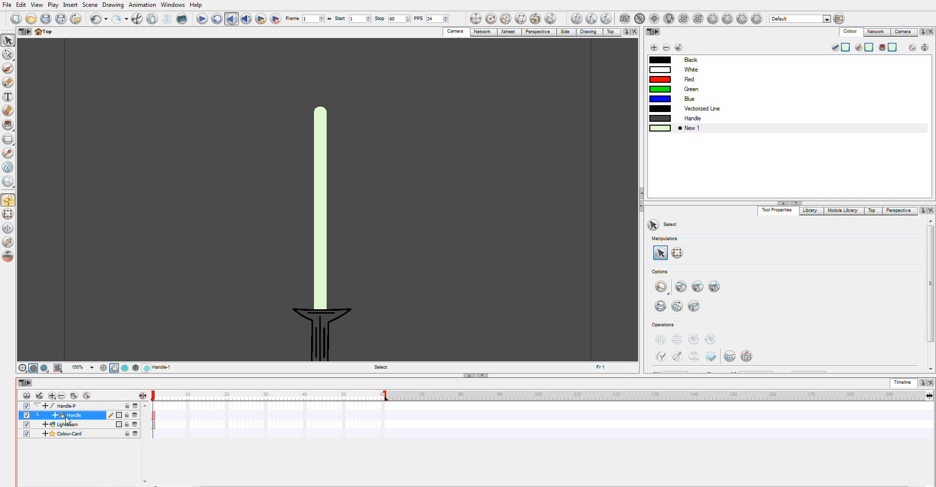
pyautogui.doubleClick(74, 407)
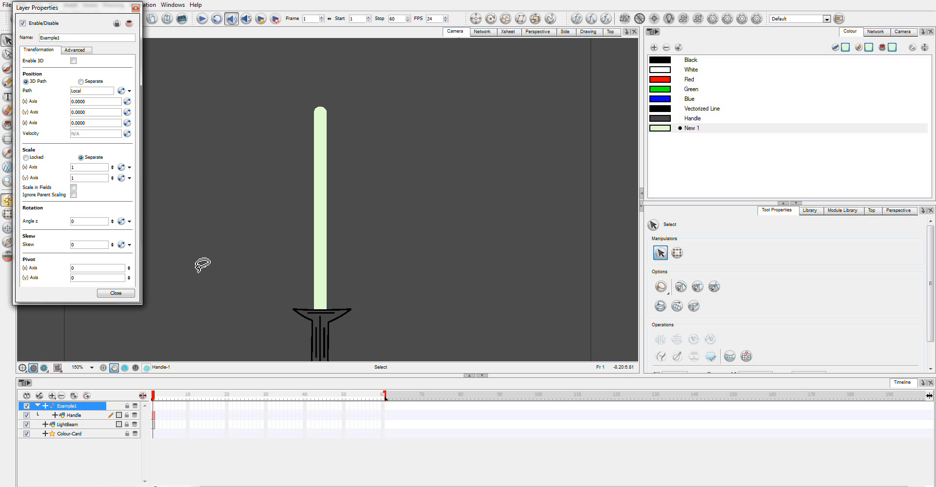
pyautogui.click(129, 292)
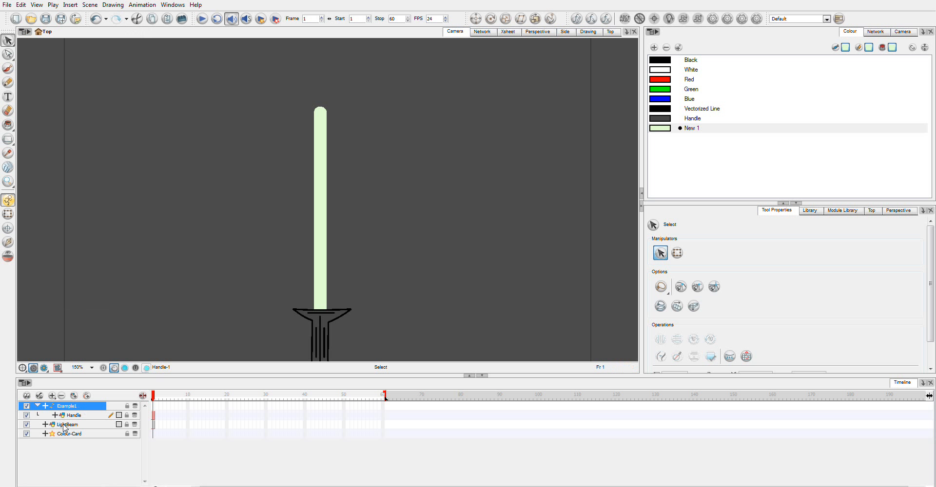
# Parent the LightBeam layer to the Example1 peg and arrange the network with the peg above the Handle and LightBeam modules
pyautogui.moveTo(66, 427); pyautogui.dragTo(68, 413)
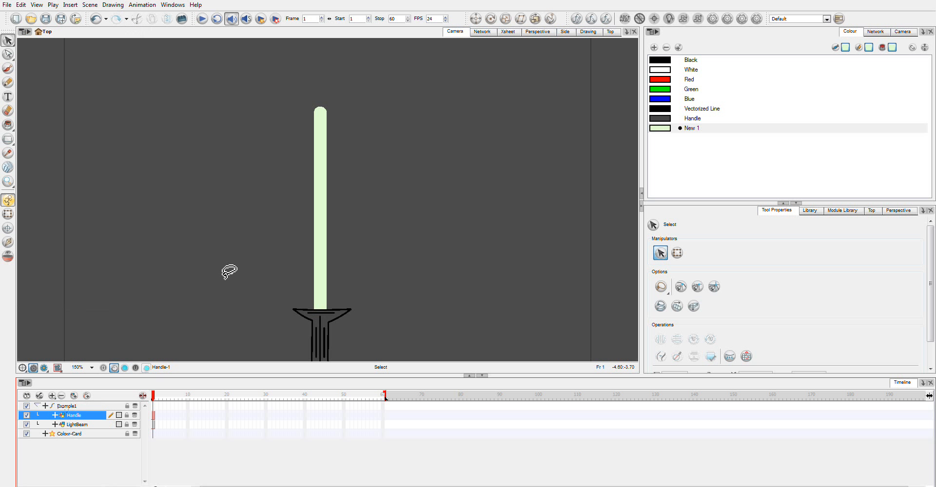
pyautogui.click(486, 32)
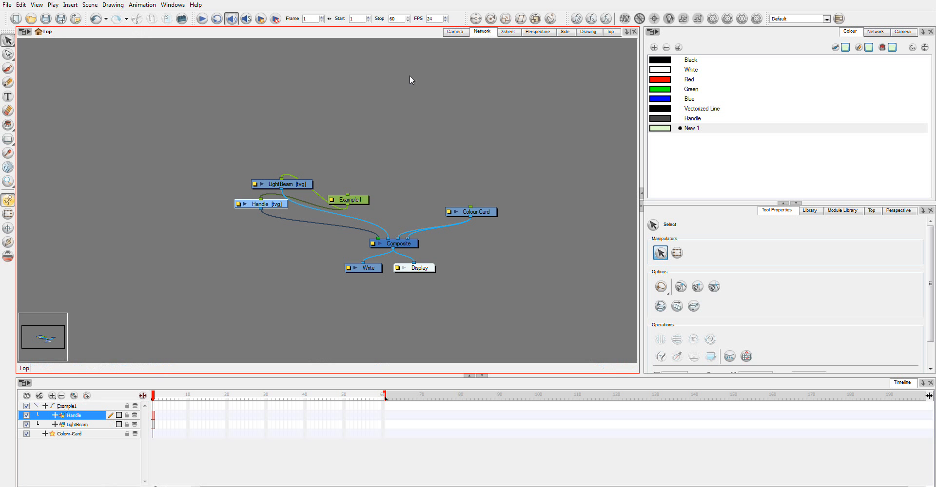
pyautogui.moveTo(287, 184); pyautogui.dragTo(271, 129)
pyautogui.moveTo(342, 227); pyautogui.dragTo(323, 177)
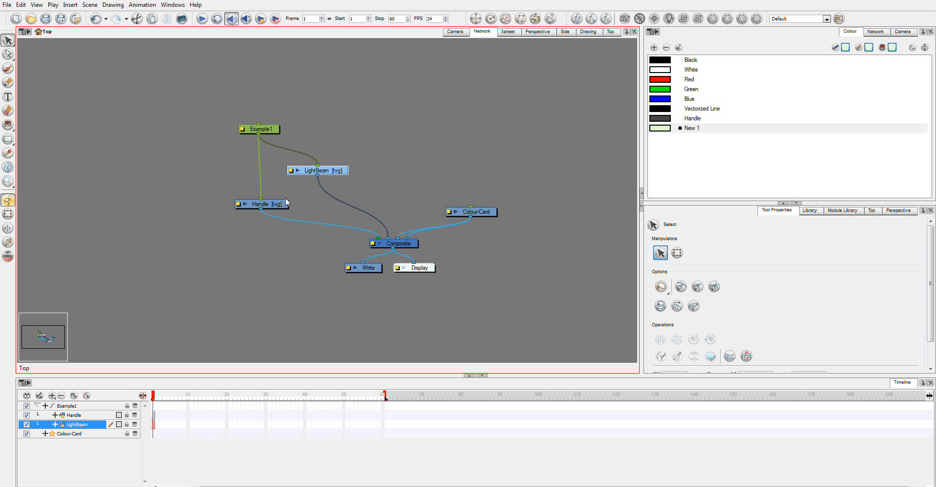
# Place the Handle module beside LightBeam and add a new Composite module below the two layers
pyautogui.moveTo(278, 213); pyautogui.dragTo(255, 185)
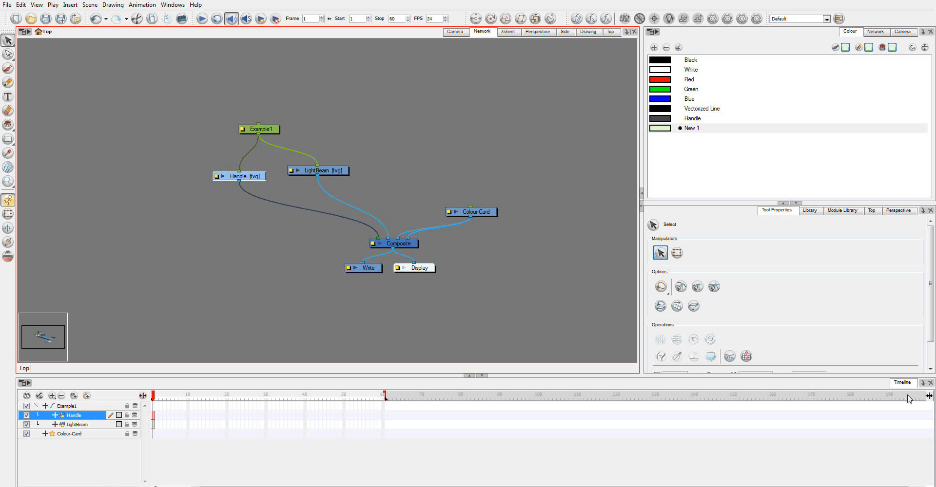
pyautogui.click(851, 210)
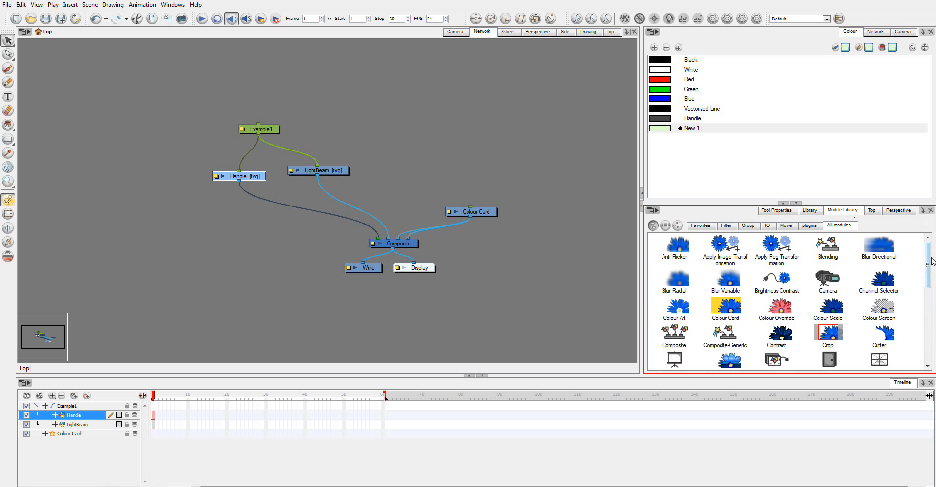
pyautogui.moveTo(666, 335); pyautogui.dragTo(208, 217)
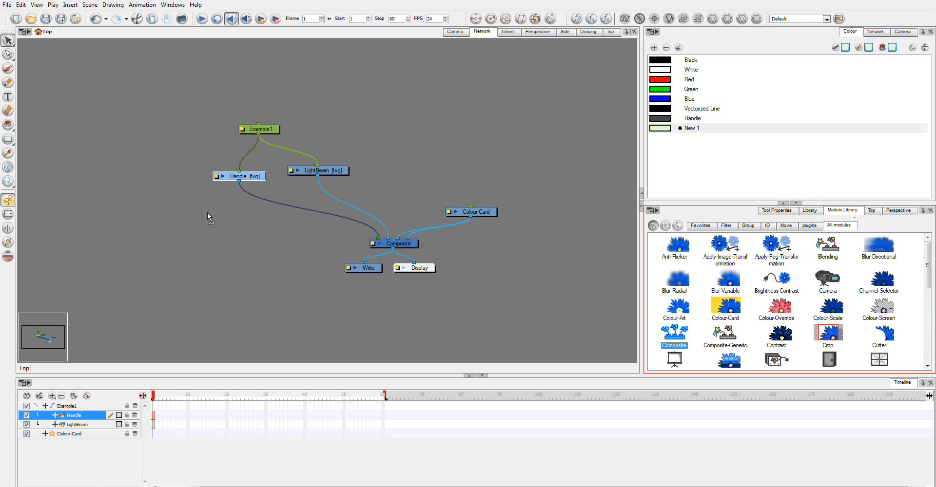
pyautogui.moveTo(286, 240); pyautogui.dragTo(286, 243)
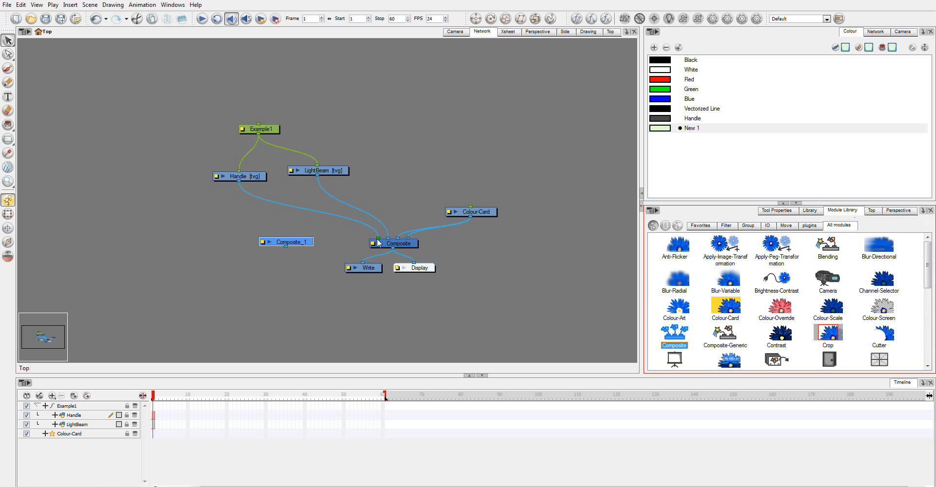
# Reroute the Handle and LightBeam outputs into the new composite, feed it into the main Composite, and position it just below both layers
pyautogui.moveTo(378, 239); pyautogui.dragTo(285, 237)
pyautogui.moveTo(379, 240)
pyautogui.mouseDown()
pyautogui.moveTo(315, 224)
pyautogui.moveTo(291, 233)
pyautogui.moveTo(372, 238)
pyautogui.mouseUp()
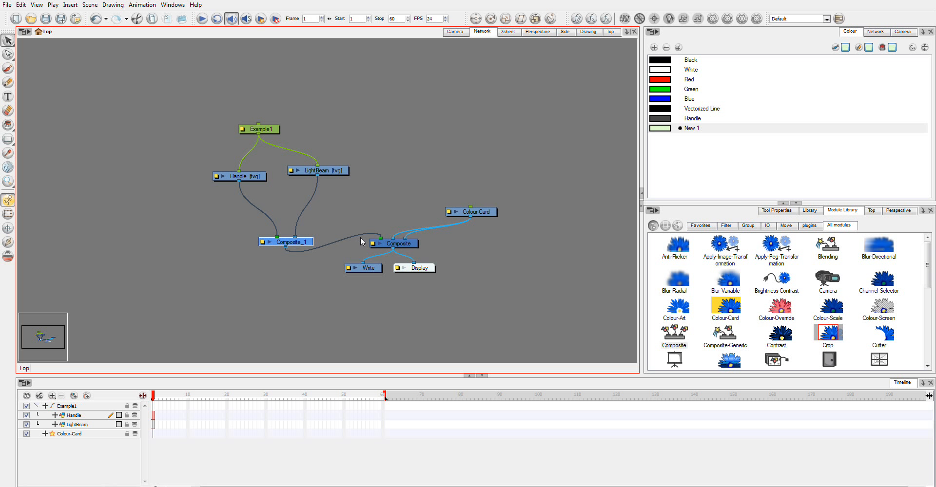
pyautogui.moveTo(288, 244); pyautogui.dragTo(289, 215)
pyautogui.moveTo(190, 79); pyautogui.dragTo(351, 235)
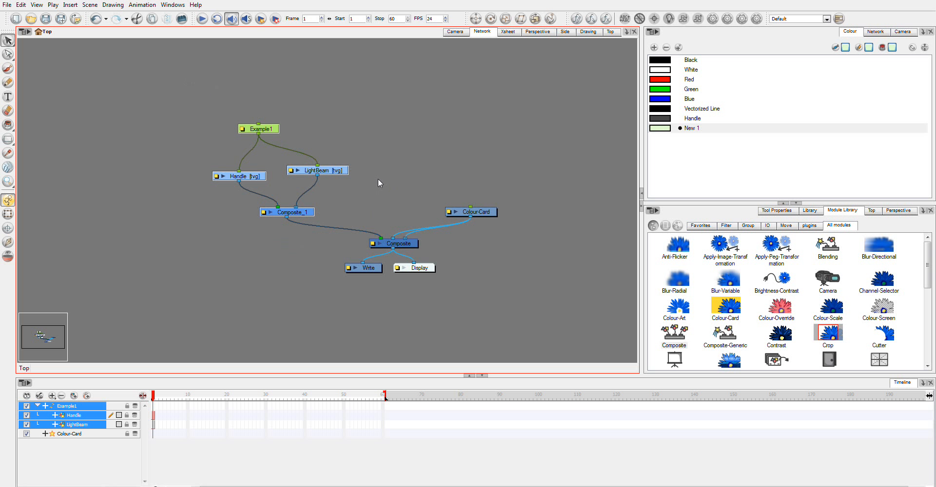
pyautogui.click(378, 178)
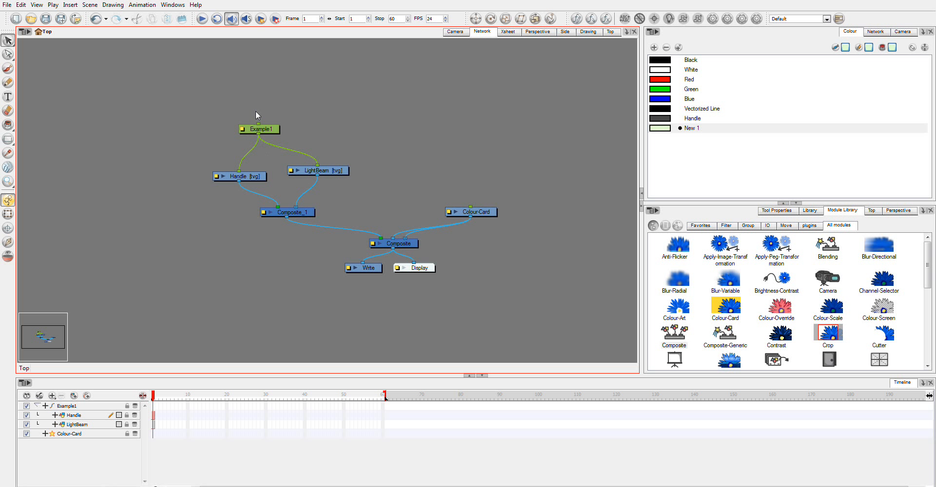
# Check the sword in the camera view, and add a Glow module to the network
pyautogui.click(449, 33)
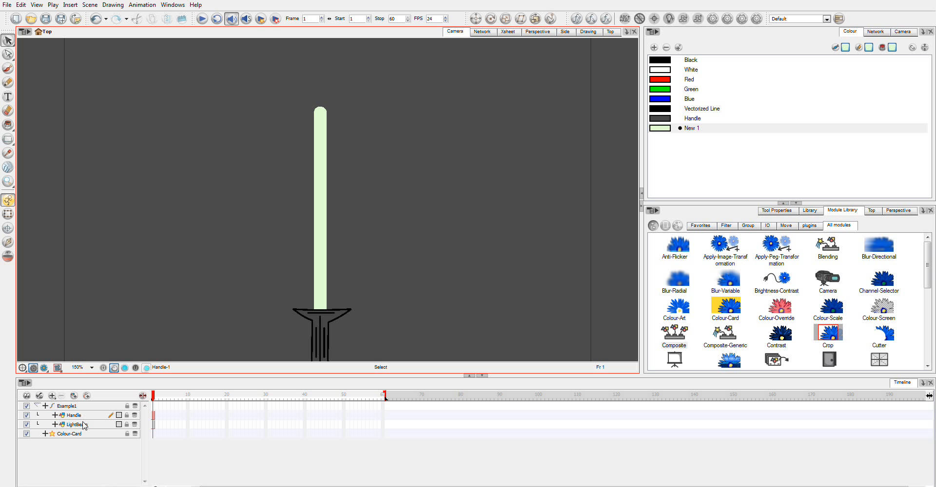
pyautogui.click(482, 33)
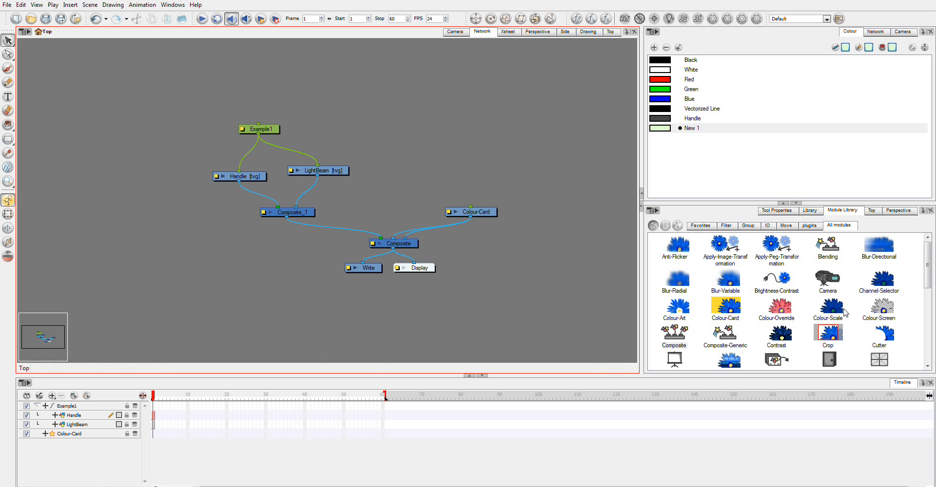
pyautogui.scroll(-4, 925, 279)
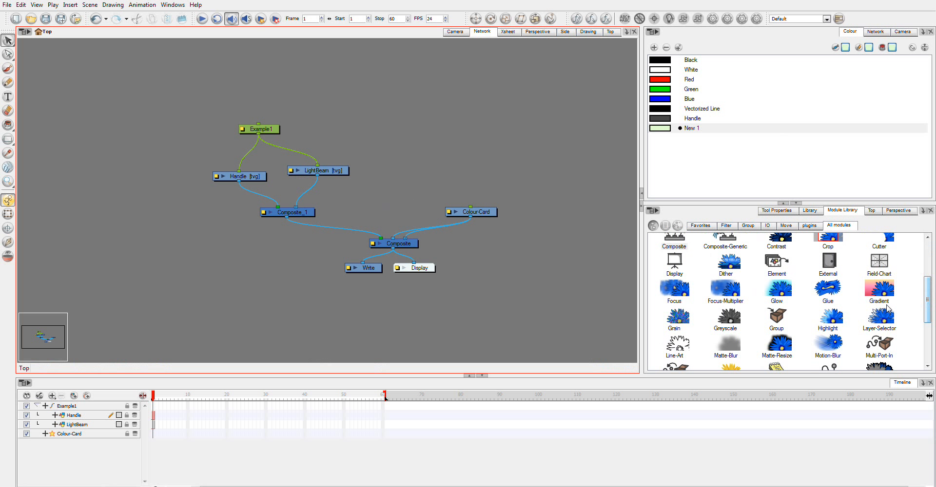
pyautogui.click(778, 293)
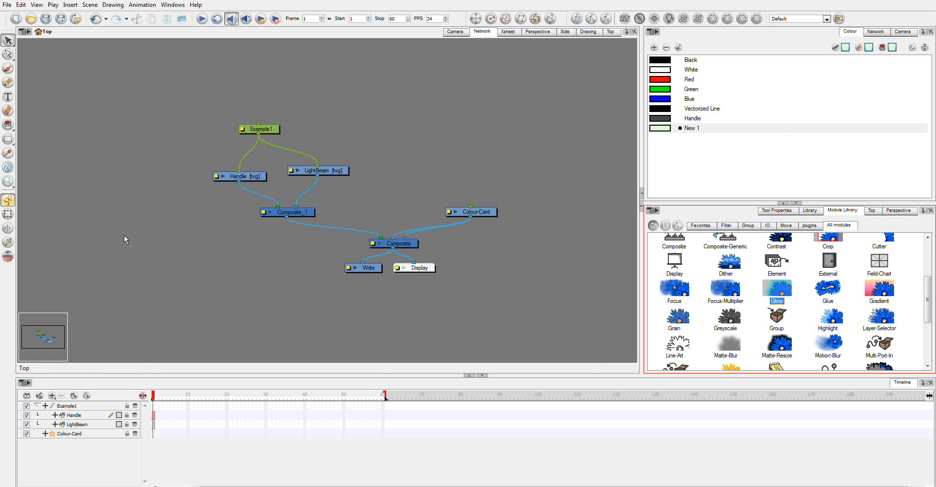
pyautogui.moveTo(124, 235); pyautogui.dragTo(196, 238)
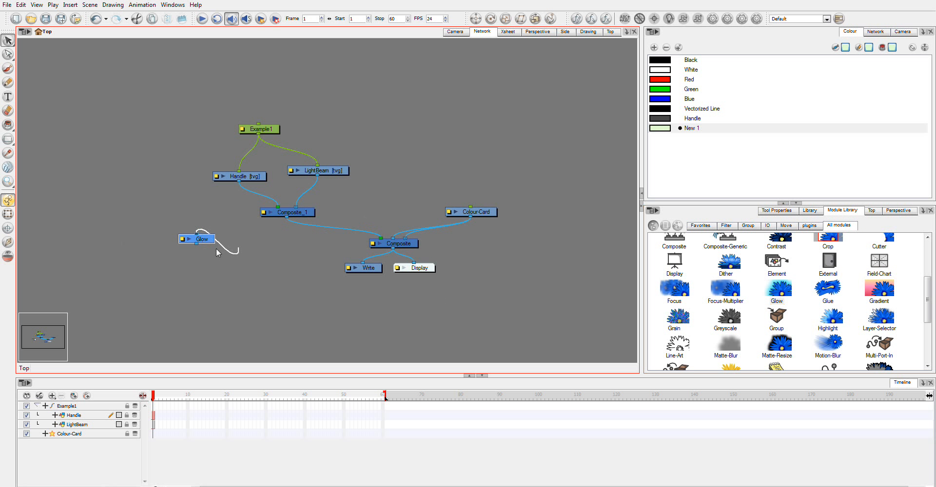
# Connect Glow between LightBeam and the new composite, keeping LightBeam's direct link, and spread the modules and peg apart
pyautogui.moveTo(212, 245); pyautogui.dragTo(339, 153)
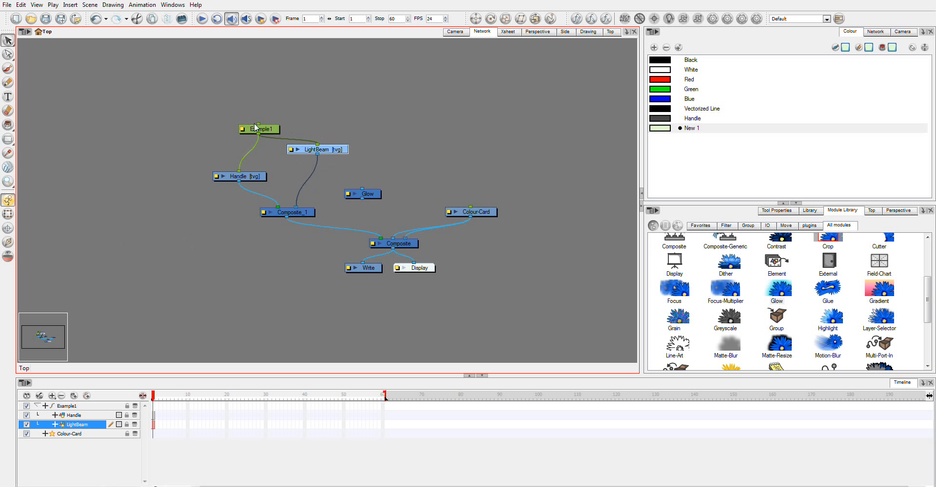
pyautogui.moveTo(255, 127); pyautogui.dragTo(252, 109)
pyautogui.moveTo(369, 197)
pyautogui.mouseDown()
pyautogui.moveTo(338, 182)
pyautogui.moveTo(322, 158)
pyautogui.moveTo(315, 203)
pyautogui.moveTo(300, 207)
pyautogui.mouseUp()
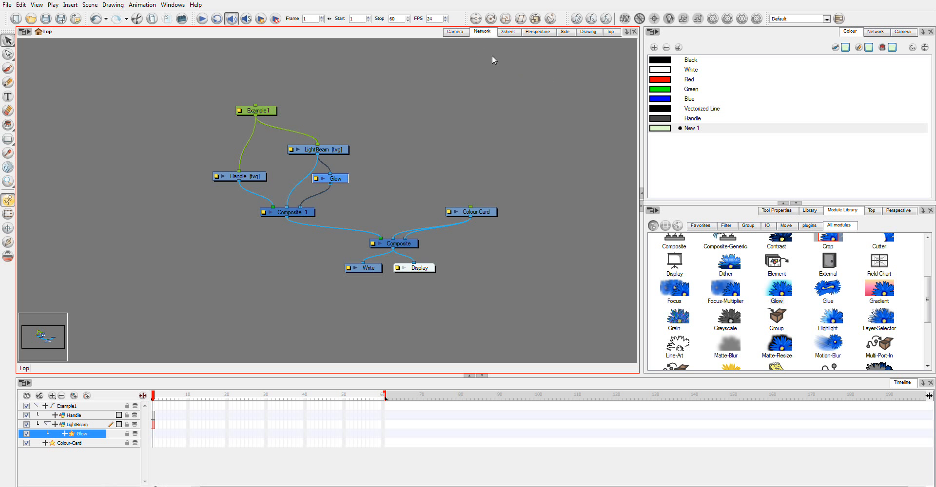
# Show the rendered camera preview and set the Glow effect's radius to 15
pyautogui.click(455, 31)
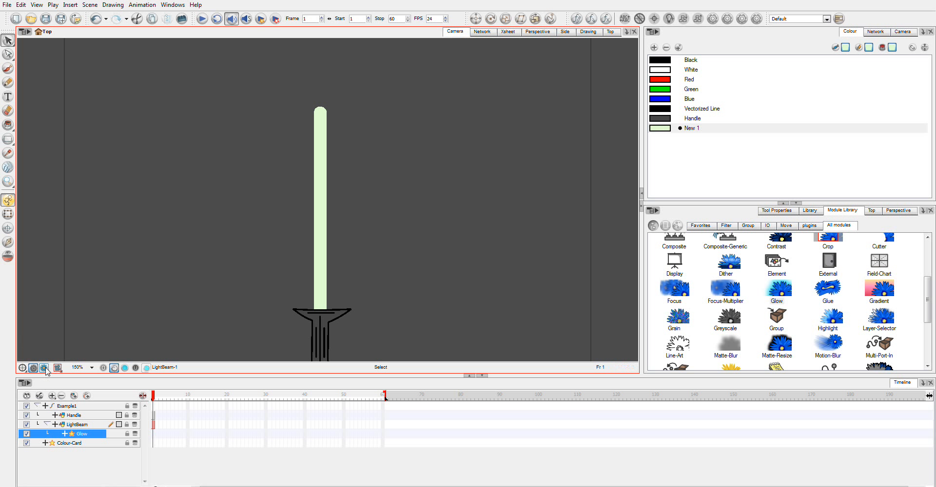
pyautogui.doubleClick(71, 434)
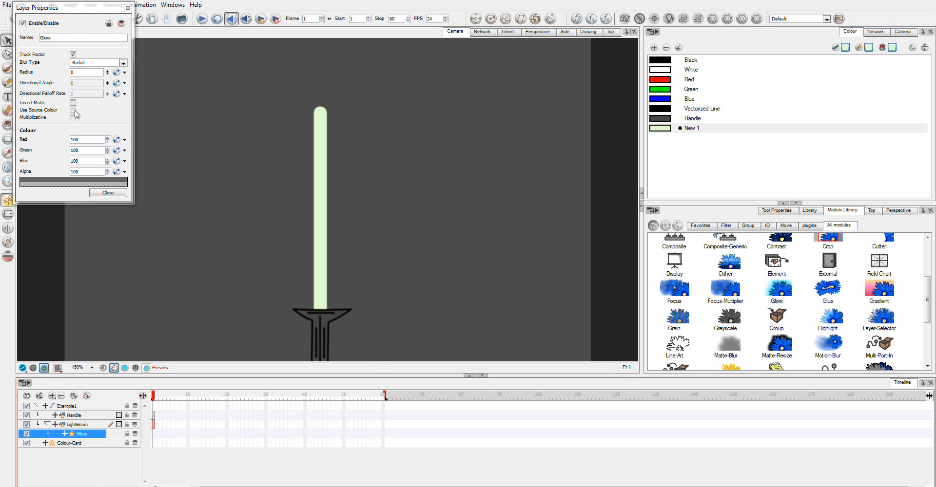
pyautogui.moveTo(92, 74); pyautogui.dragTo(51, 71)
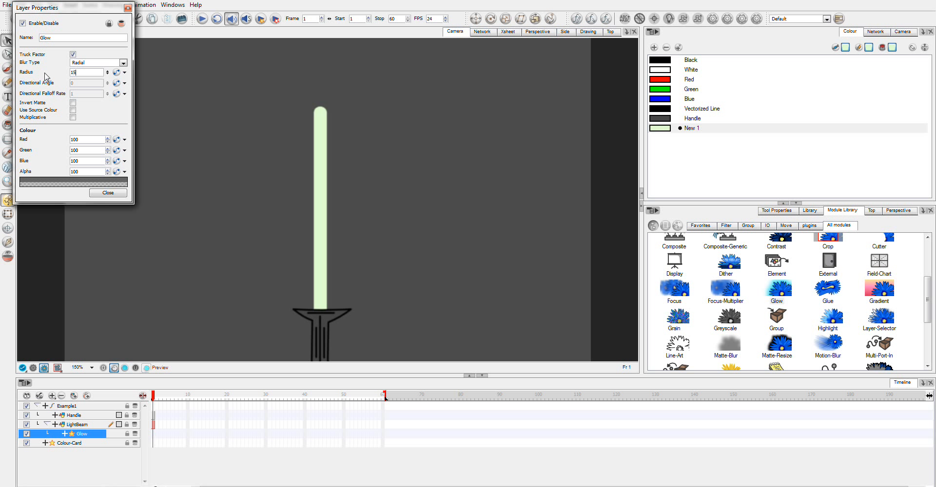
# Set the glow colour to bright green with red 100, green 255 and blue 0
pyautogui.click(85, 184)
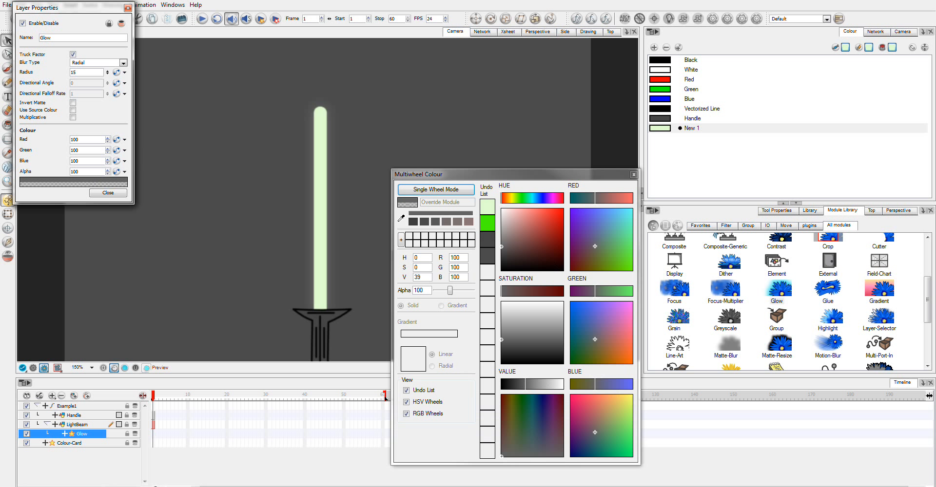
pyautogui.moveTo(629, 267); pyautogui.dragTo(653, 303)
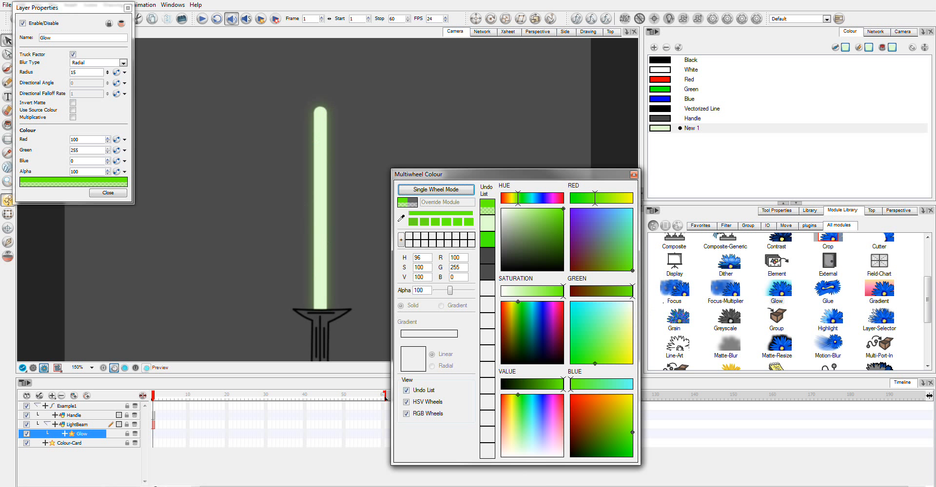
pyautogui.click(633, 175)
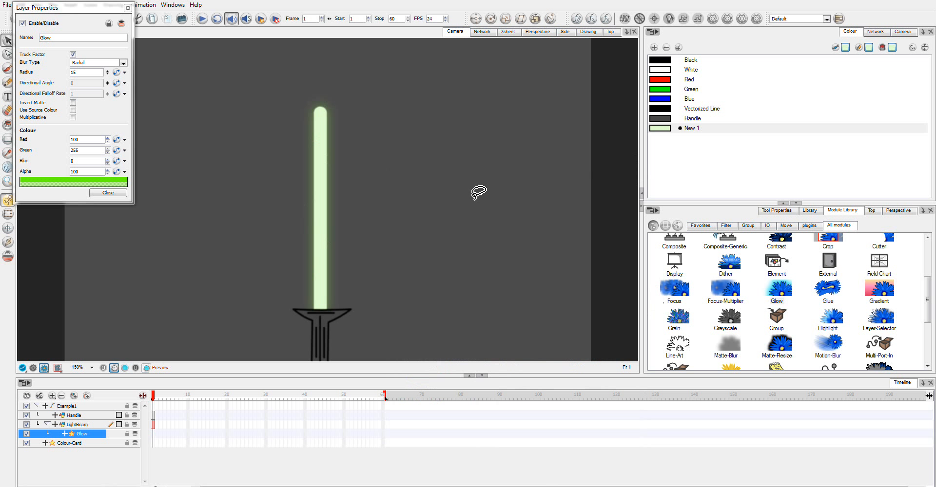
# Reduce the Glow effect's radius to 8 and close its properties
pyautogui.click(73, 73)
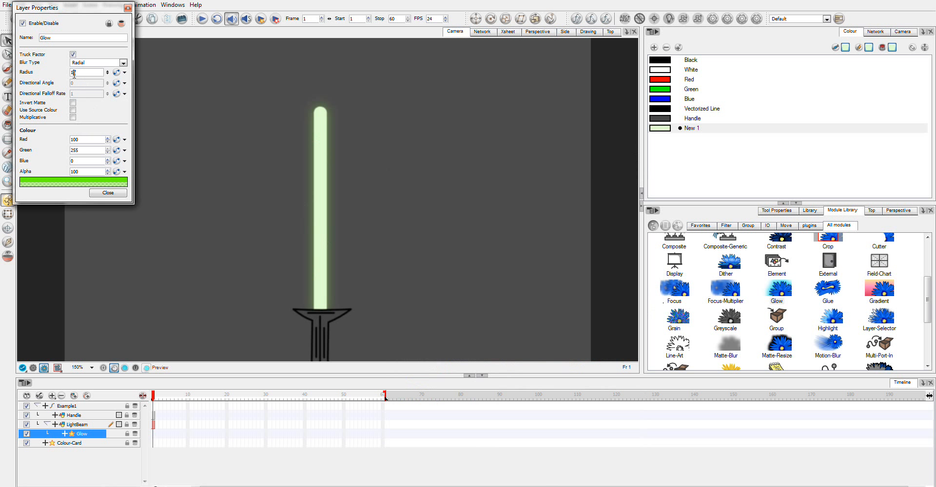
pyautogui.write('8')
pyautogui.press('Return')
pyautogui.click(103, 194)
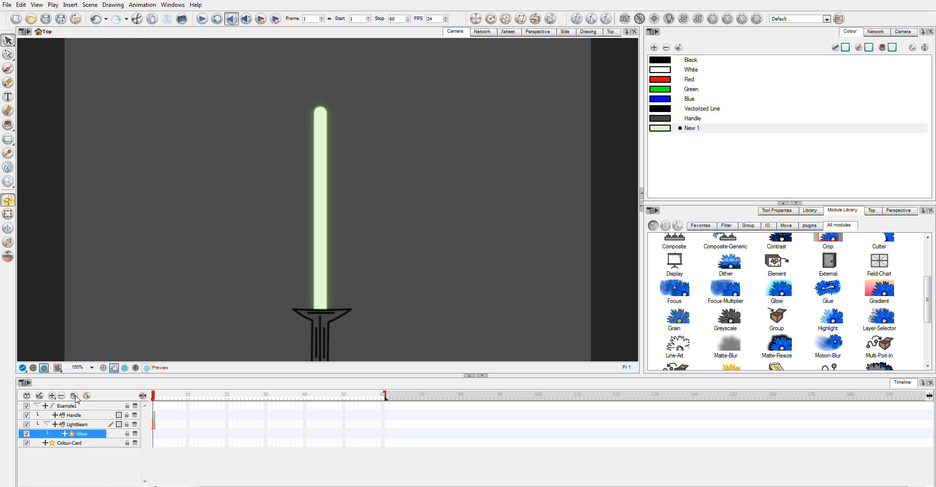
# Nudge the LightBeam drawing slightly left and narrow it by moving its left edge inward
pyautogui.click(78, 427)
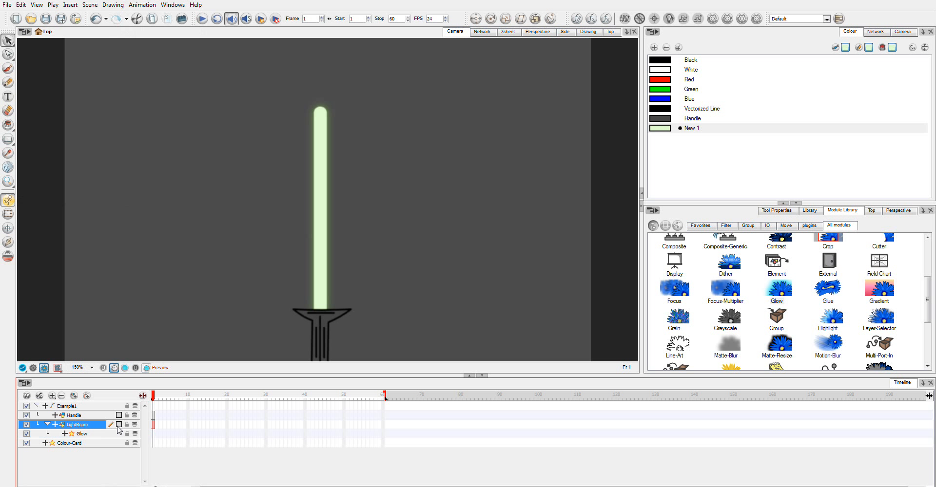
pyautogui.click(307, 175)
pyautogui.click(319, 177)
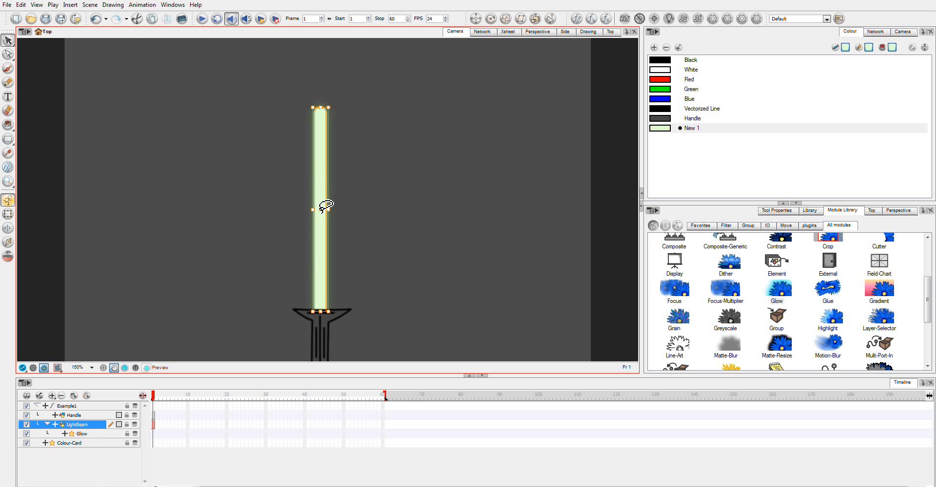
pyautogui.moveTo(326, 210); pyautogui.dragTo(325, 209)
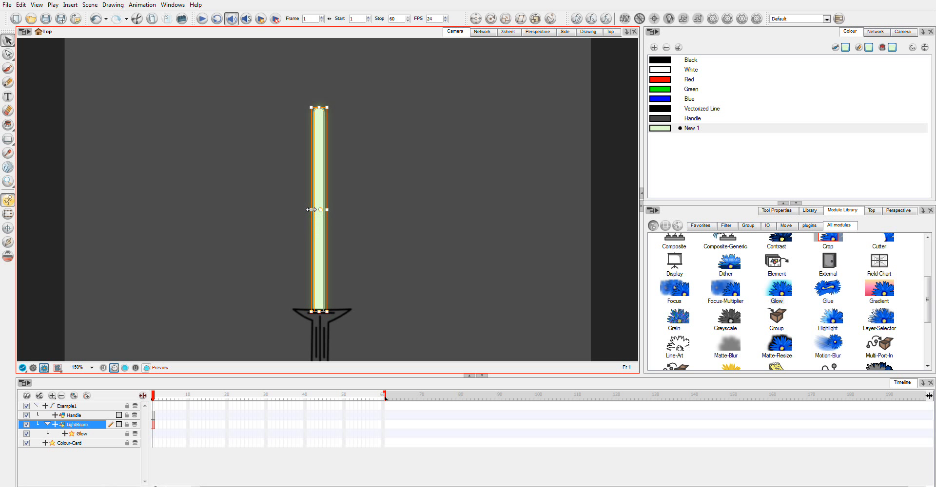
pyautogui.moveTo(311, 210); pyautogui.dragTo(314, 209)
pyautogui.click(411, 279)
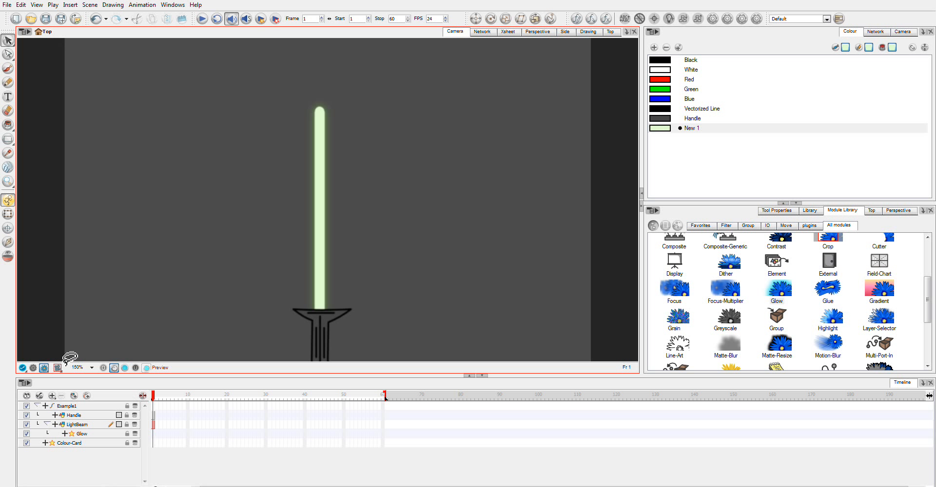
# Compare the sword in the OpenGL and rendered views, ending in the OpenGL view
pyautogui.click(33, 368)
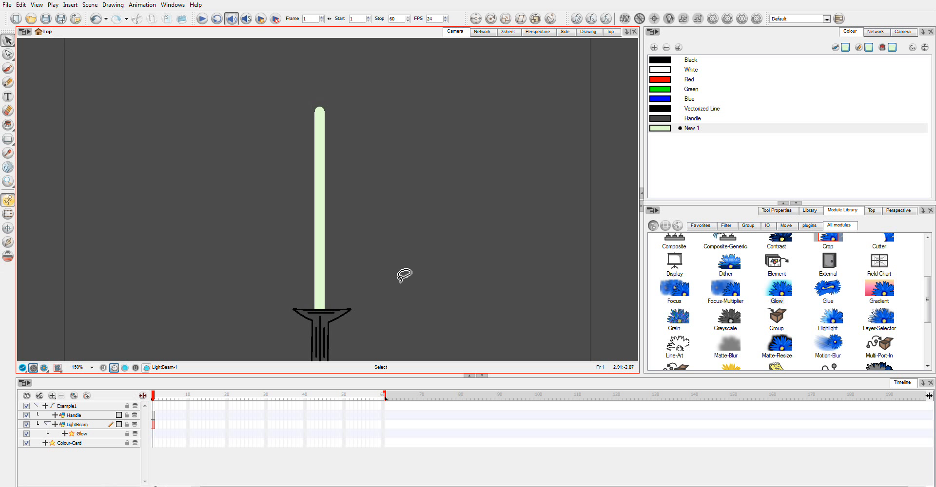
pyautogui.click(44, 368)
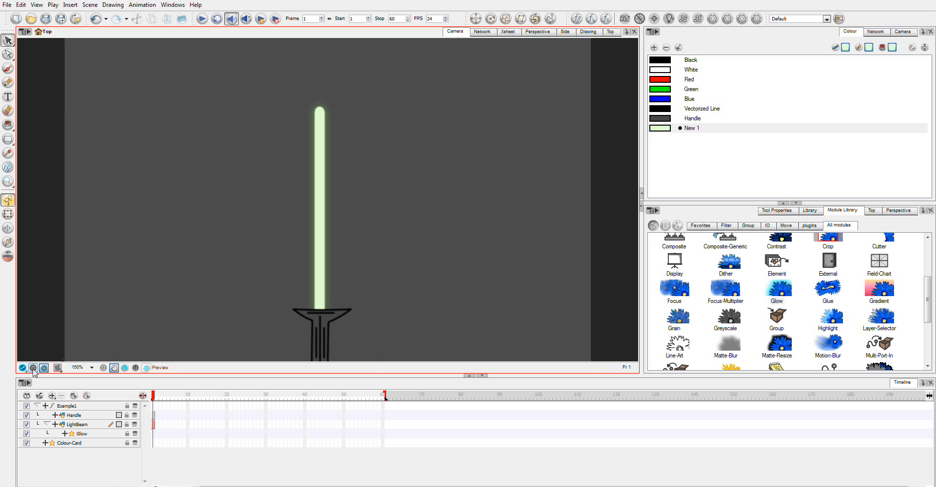
pyautogui.click(33, 369)
# Extend the exposure of the Handle and LightBeam drawings to frame 60
pyautogui.moveTo(387, 234); pyautogui.dragTo(382, 190)
pyautogui.click(69, 407)
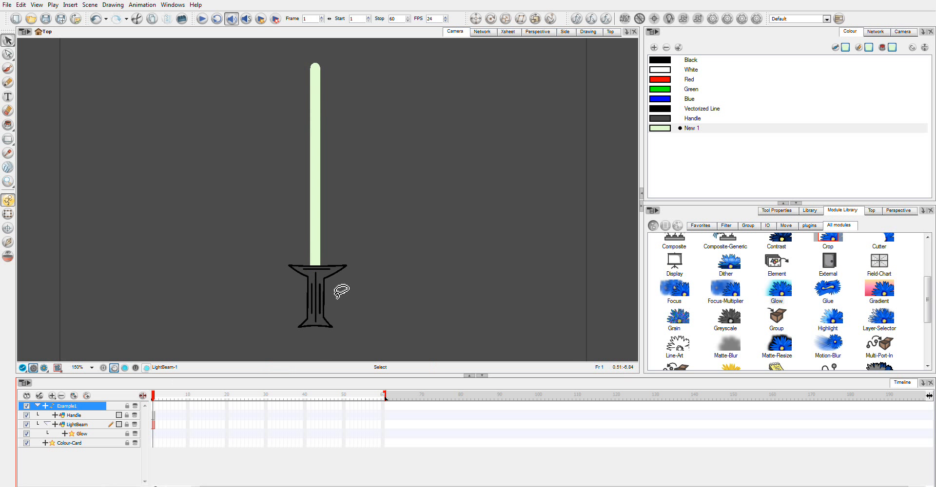
pyautogui.click(384, 416)
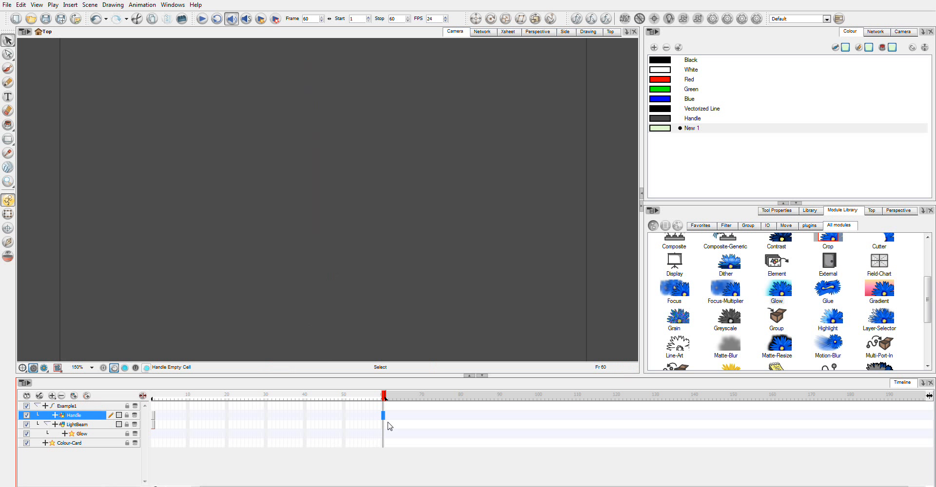
pyautogui.click(384, 425)
pyautogui.press('F5')
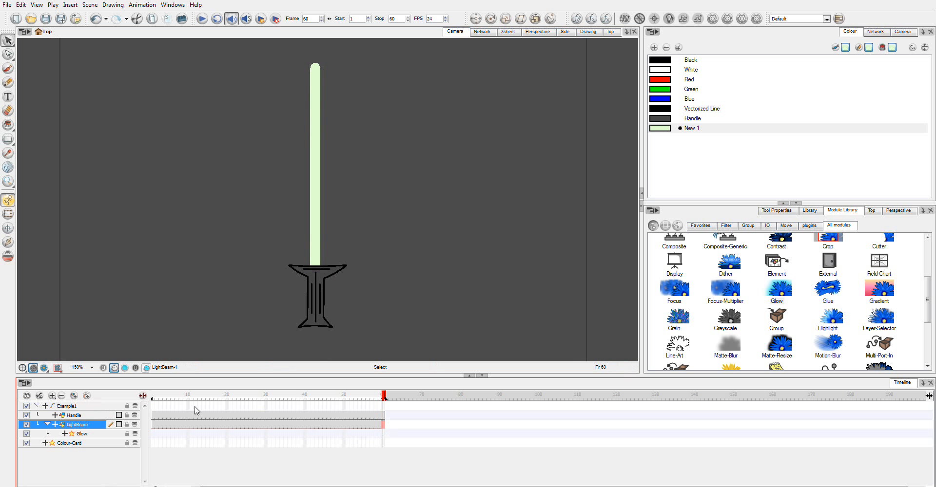
# Set the Handle drawing's pivot at the centre of the sword's handle
pyautogui.click(154, 407)
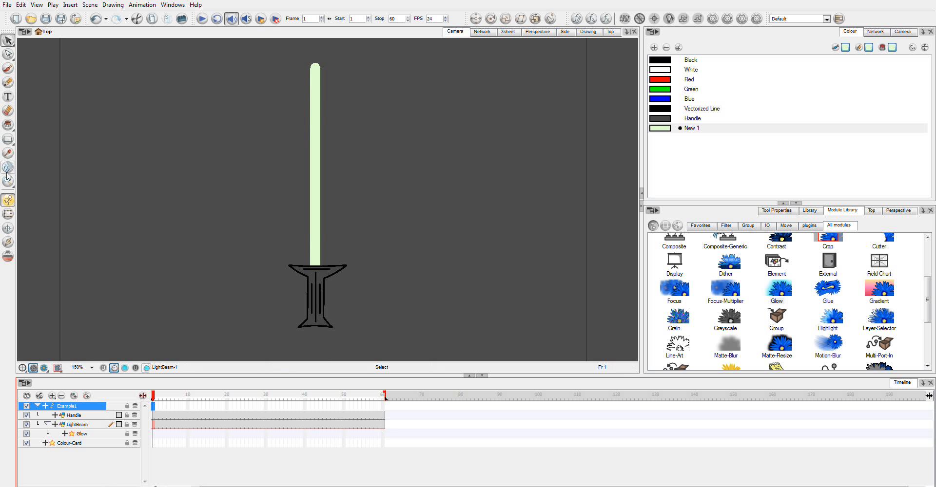
pyautogui.click(8, 214)
pyautogui.click(328, 310)
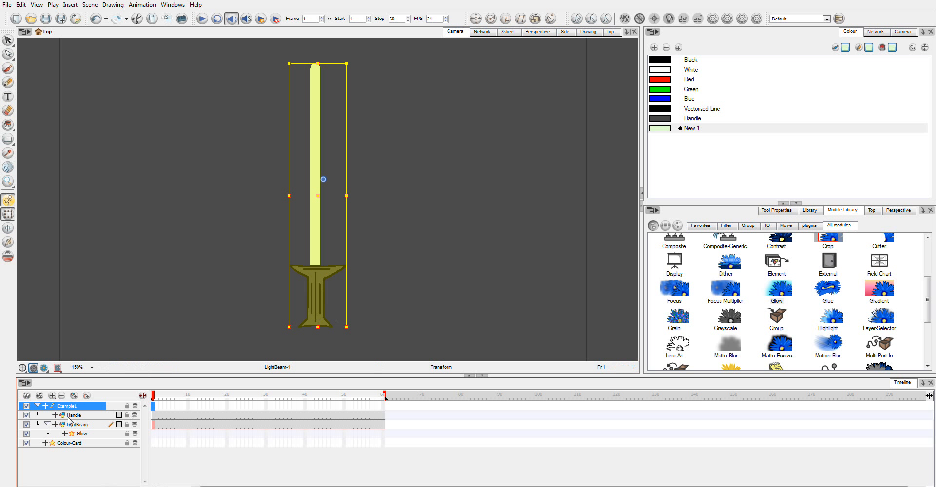
pyautogui.click(94, 417)
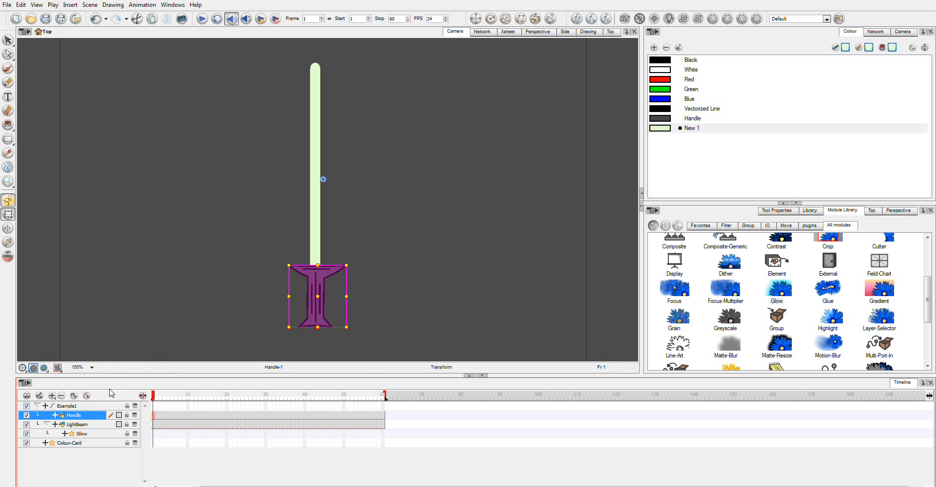
pyautogui.click(7, 228)
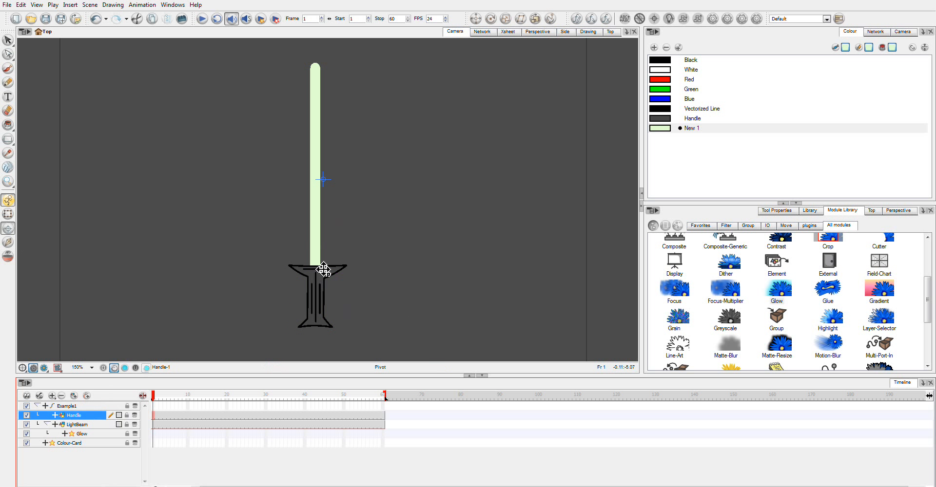
pyautogui.click(321, 301)
pyautogui.click(318, 297)
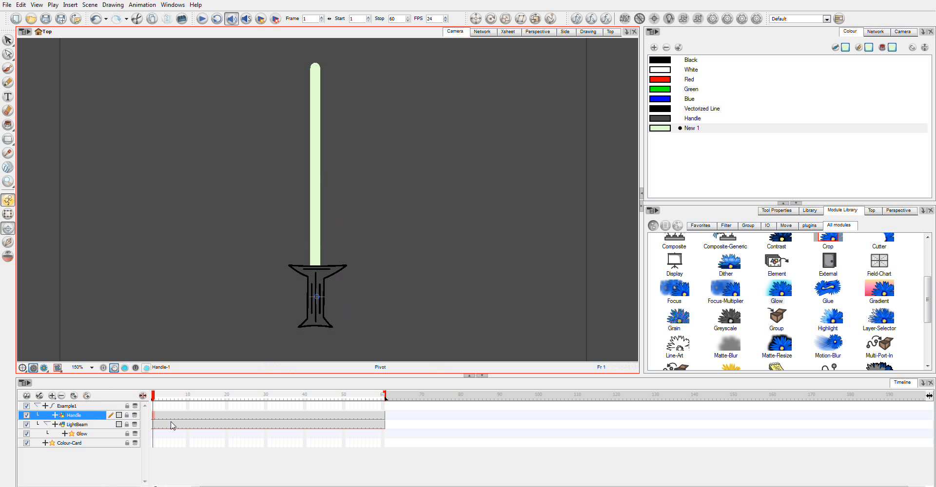
# Place the LightBeam drawing's pivot at the handle's centre and move the Example1 peg's pivot onto the handle
pyautogui.click(77, 424)
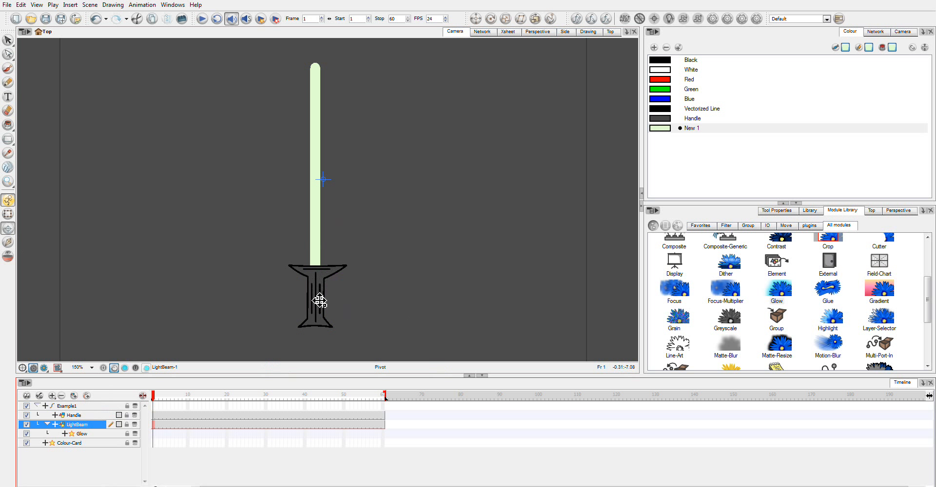
pyautogui.click(316, 296)
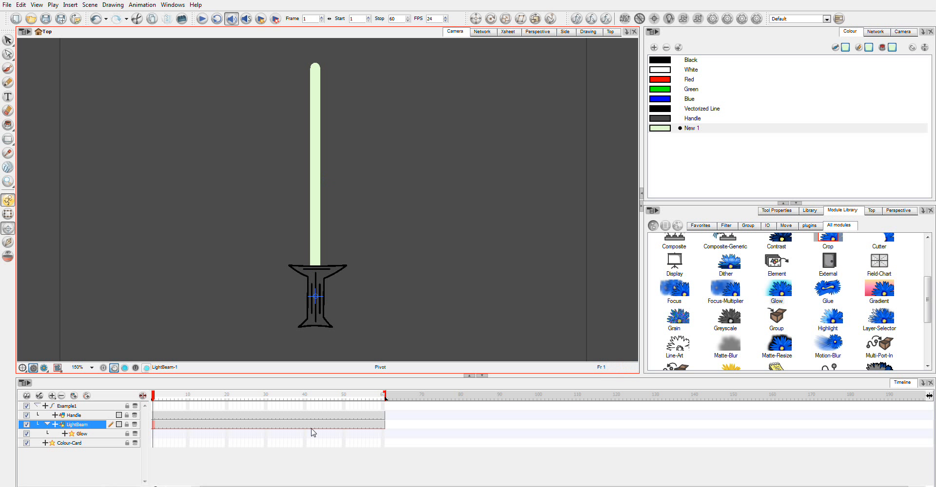
pyautogui.click(61, 408)
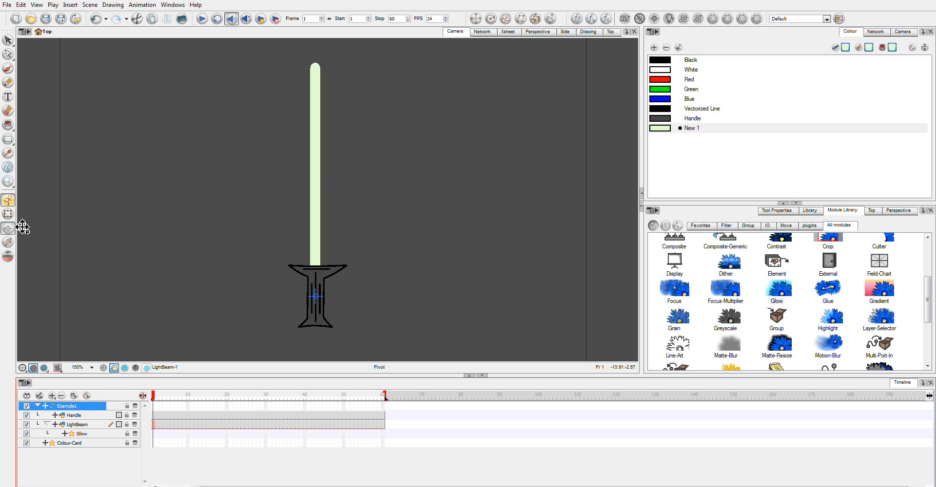
pyautogui.click(8, 218)
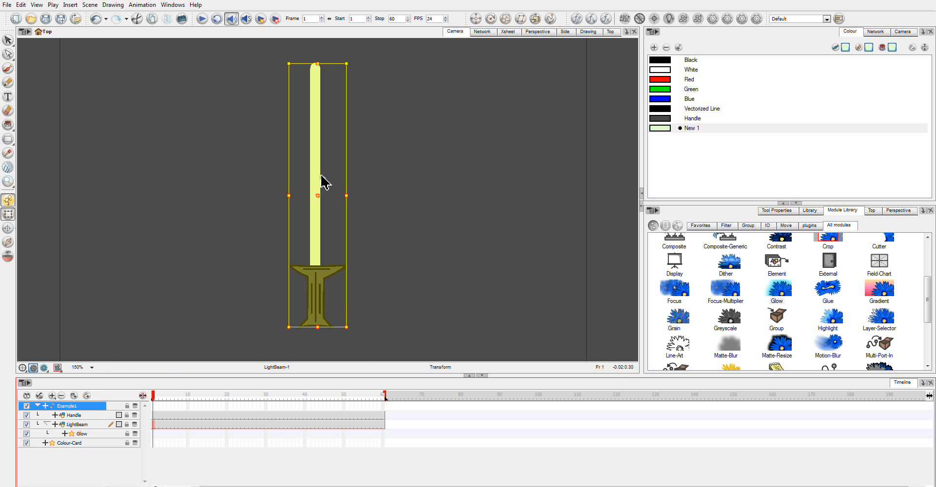
pyautogui.moveTo(323, 179)
pyautogui.mouseDown()
pyautogui.moveTo(329, 307)
pyautogui.moveTo(315, 302)
pyautogui.mouseUp()
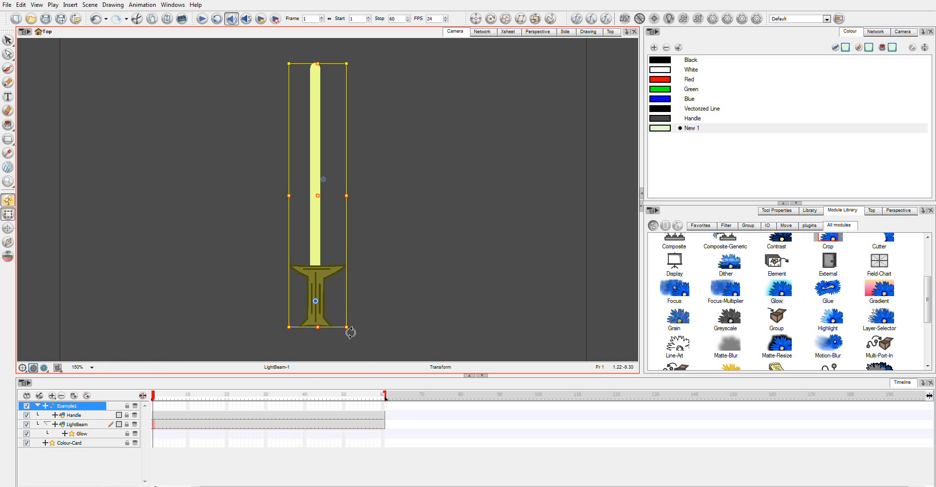
# Rotate the whole sword counter-clockwise on the Example1 peg at frame 1 so the blade points to the upper left
pyautogui.moveTo(351, 332); pyautogui.dragTo(363, 302)
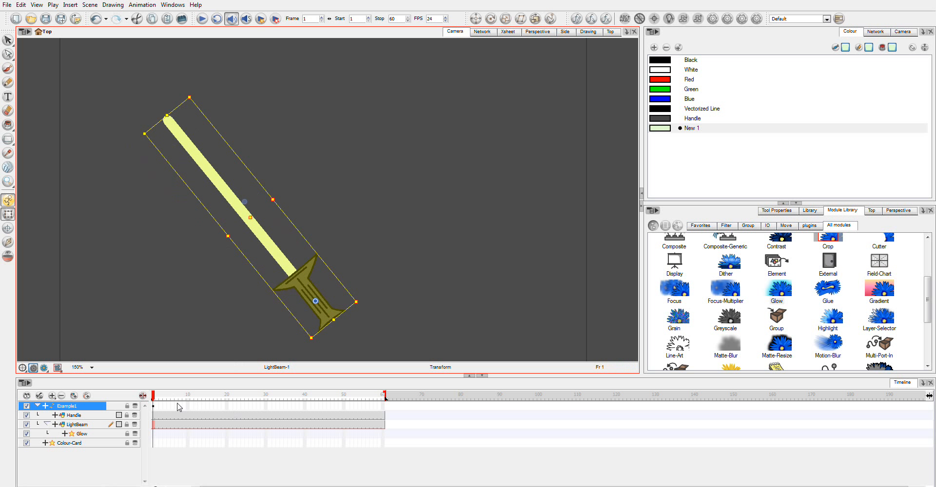
pyautogui.click(157, 408)
pyautogui.click(153, 407)
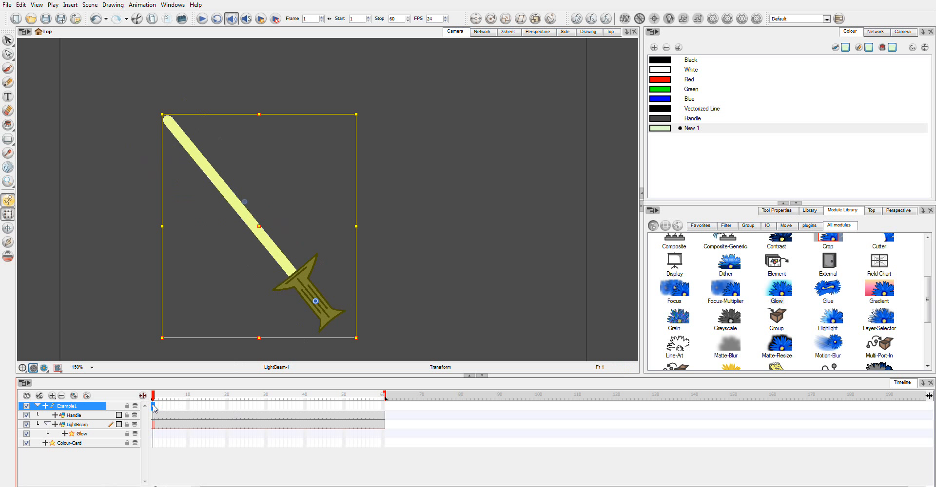
# Key the Example1 peg with the sword raised closer to upright at frame 8 and swung down to the right at frame 13
pyautogui.moveTo(156, 400); pyautogui.dragTo(181, 400)
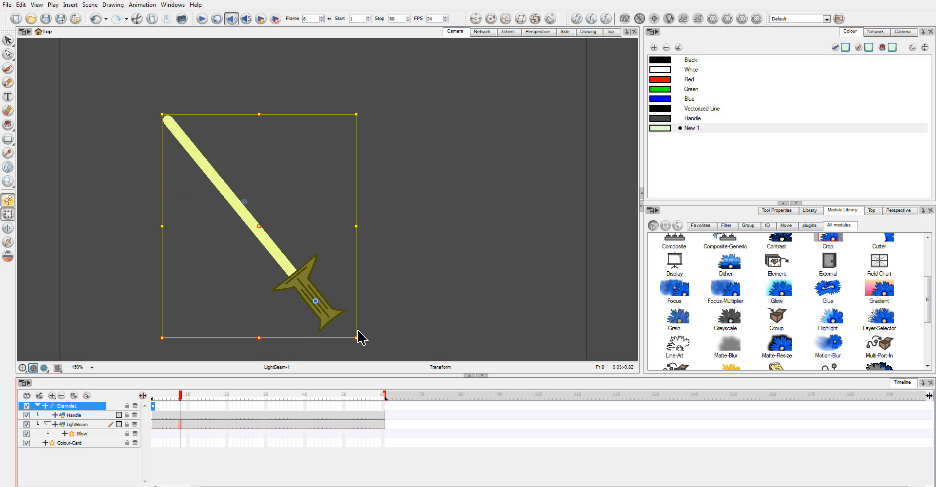
pyautogui.moveTo(359, 339); pyautogui.dragTo(346, 358)
pyautogui.moveTo(181, 397); pyautogui.dragTo(202, 399)
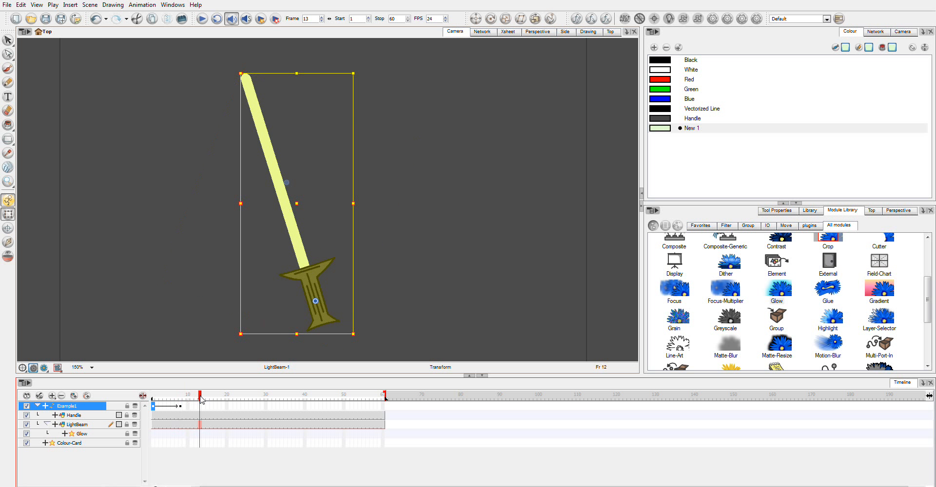
pyautogui.moveTo(361, 340); pyautogui.dragTo(310, 373)
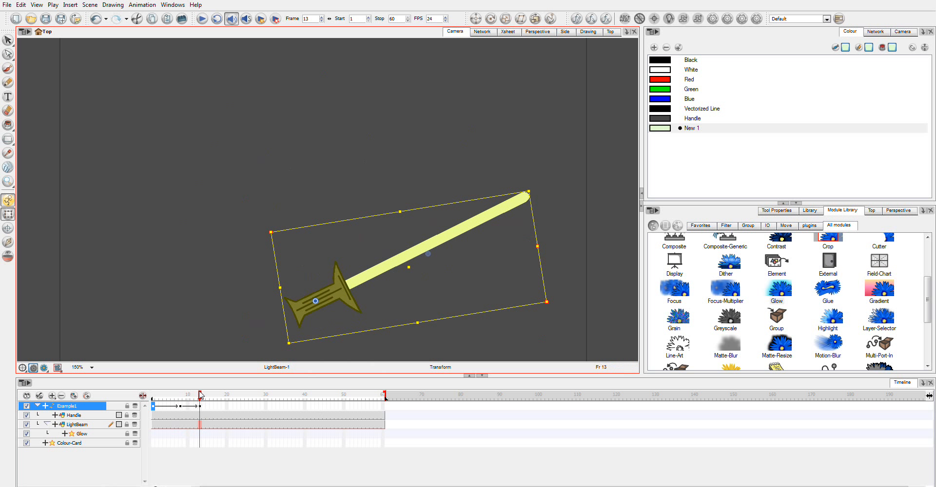
# Play the sword swing back from frame 1
pyautogui.moveTo(201, 395); pyautogui.dragTo(138, 403)
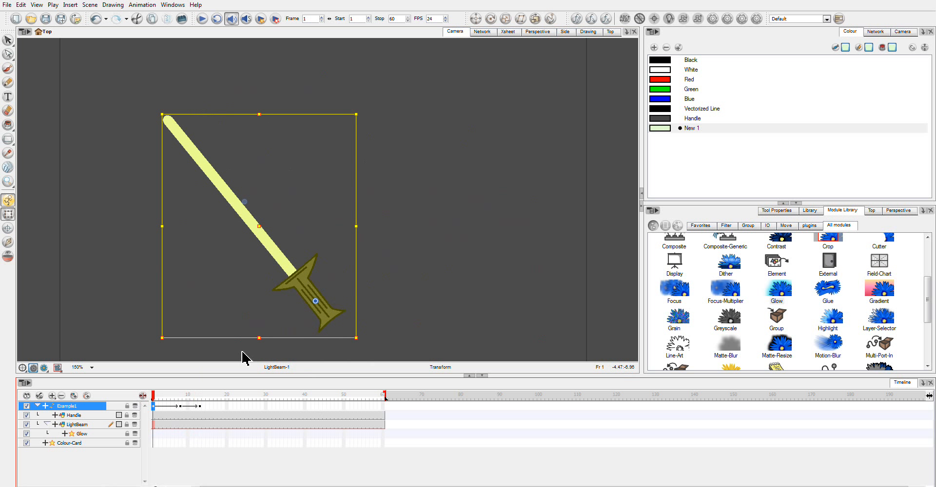
pyautogui.click(203, 19)
pyautogui.click(203, 20)
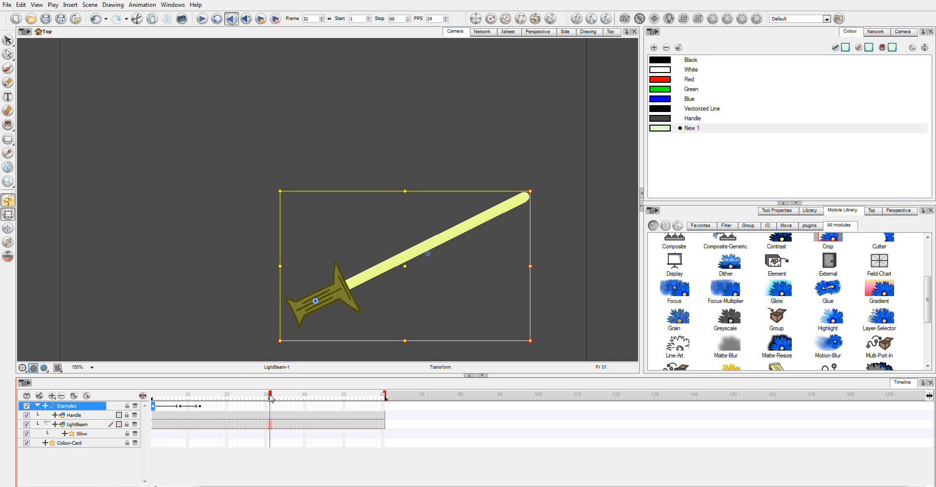
# Add a keyframe at frame 17 on the Example1 peg to hold the swung-down pose
pyautogui.moveTo(271, 399); pyautogui.dragTo(211, 398)
pyautogui.click(215, 408)
pyautogui.click(214, 407)
# Swing the sword back to the upper left at frame 25 and play the animation from frame 1
pyautogui.moveTo(216, 400); pyautogui.dragTo(247, 398)
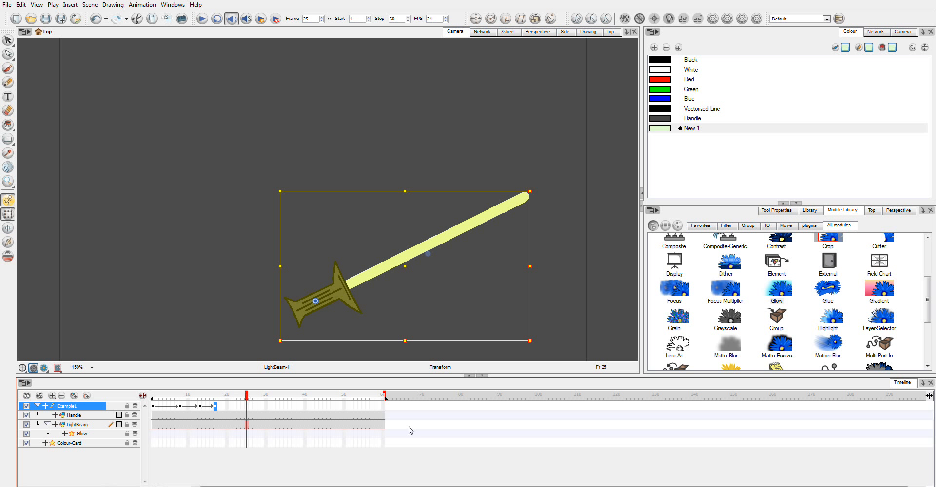
pyautogui.moveTo(537, 346)
pyautogui.mouseDown()
pyautogui.moveTo(530, 323)
pyautogui.moveTo(355, 198)
pyautogui.moveTo(258, 153)
pyautogui.moveTo(266, 211)
pyautogui.moveTo(324, 209)
pyautogui.moveTo(288, 236)
pyautogui.mouseUp()
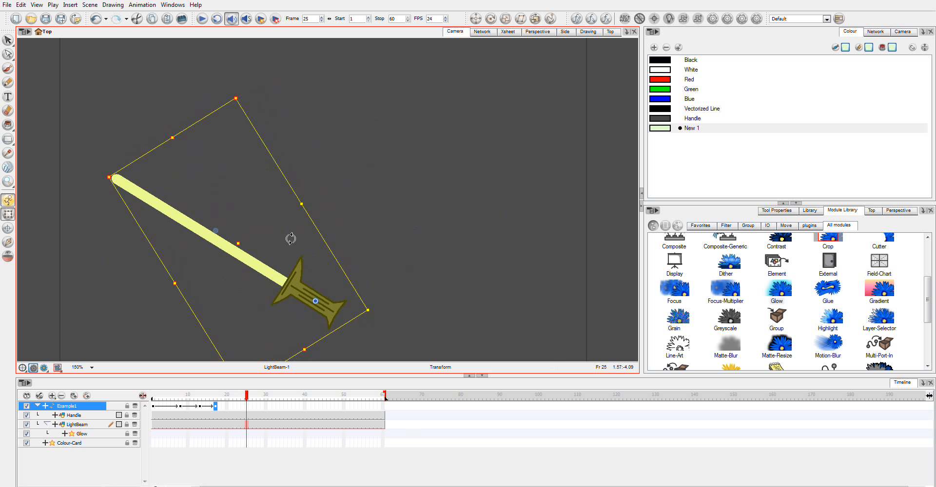
pyautogui.moveTo(247, 399); pyautogui.dragTo(153, 397)
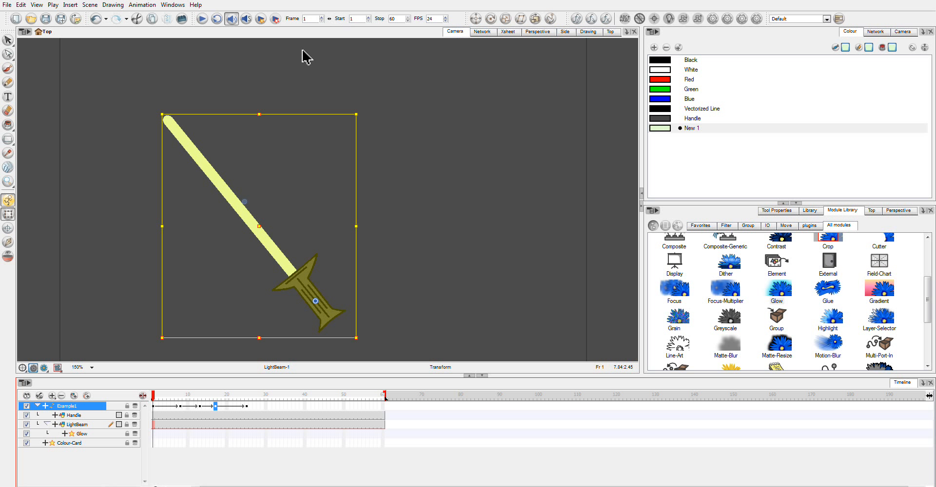
pyautogui.click(204, 20)
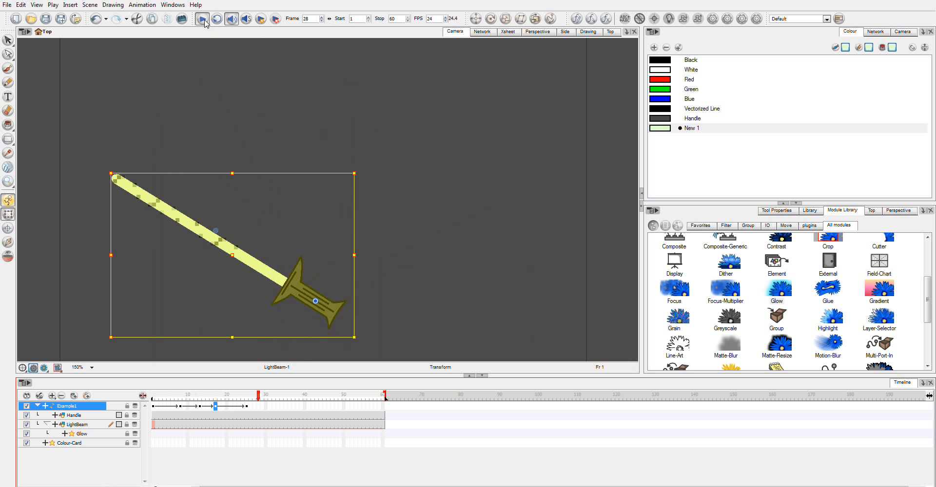
# Rotate the sword nearly upright at frame 31 on the Example1 peg and shift that keyframe to frame 29
pyautogui.click(269, 406)
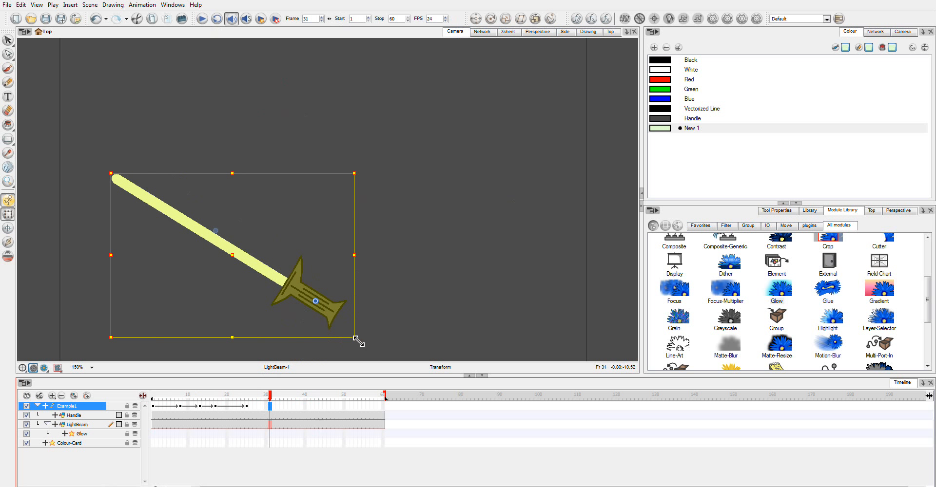
pyautogui.moveTo(363, 344); pyautogui.dragTo(300, 362)
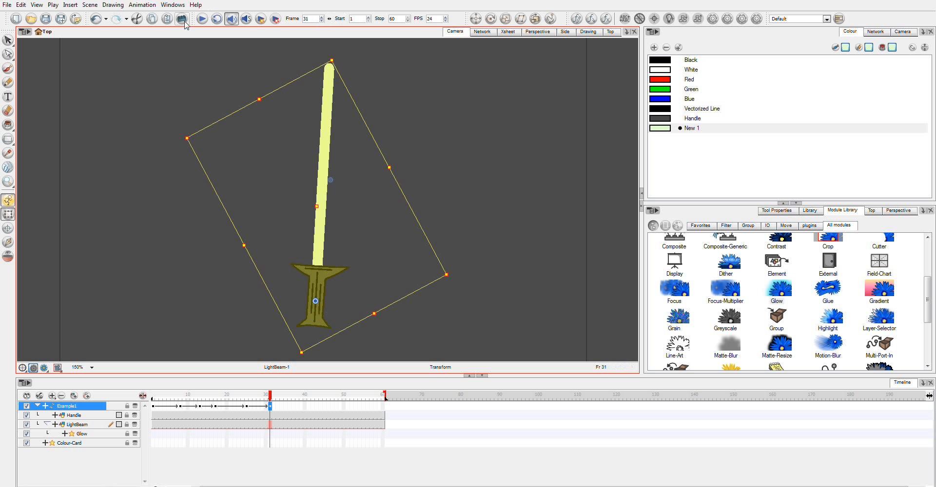
pyautogui.moveTo(270, 406); pyautogui.dragTo(265, 409)
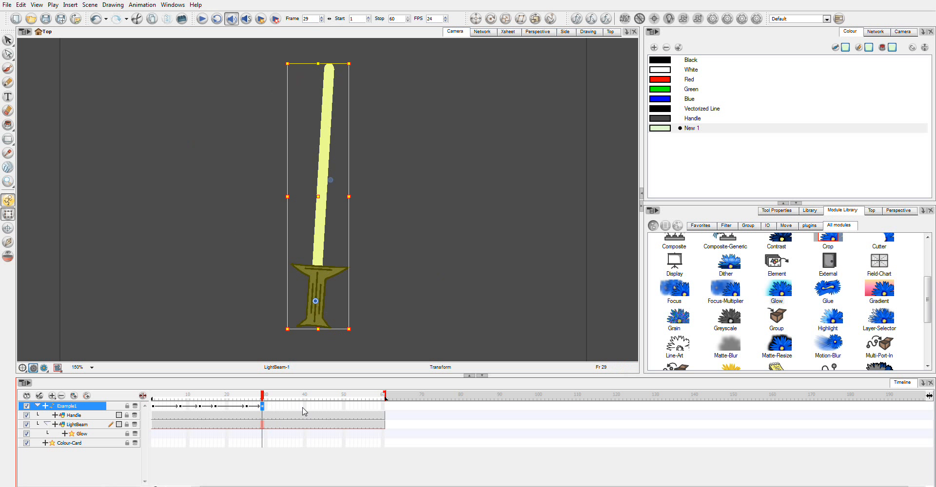
# Play the complete sword animation from frame 1 and return to the last keyframe at frame 29
pyautogui.click(153, 409)
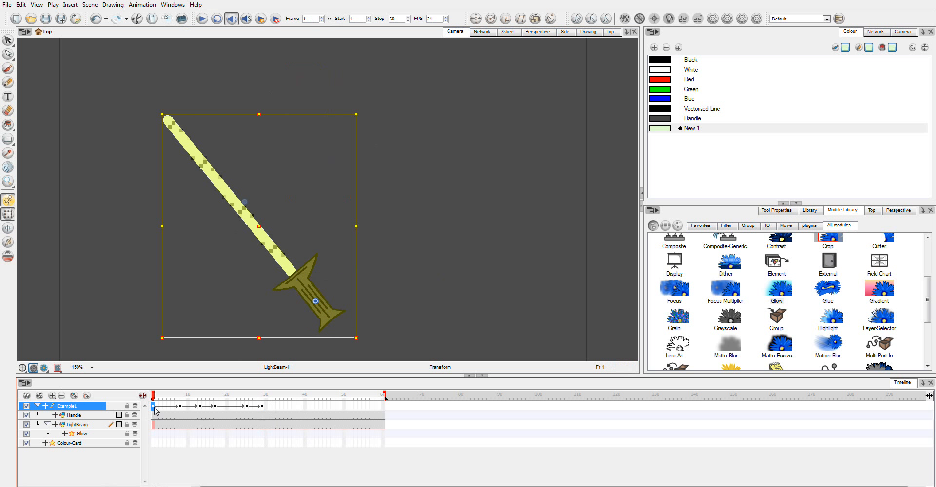
pyautogui.click(205, 20)
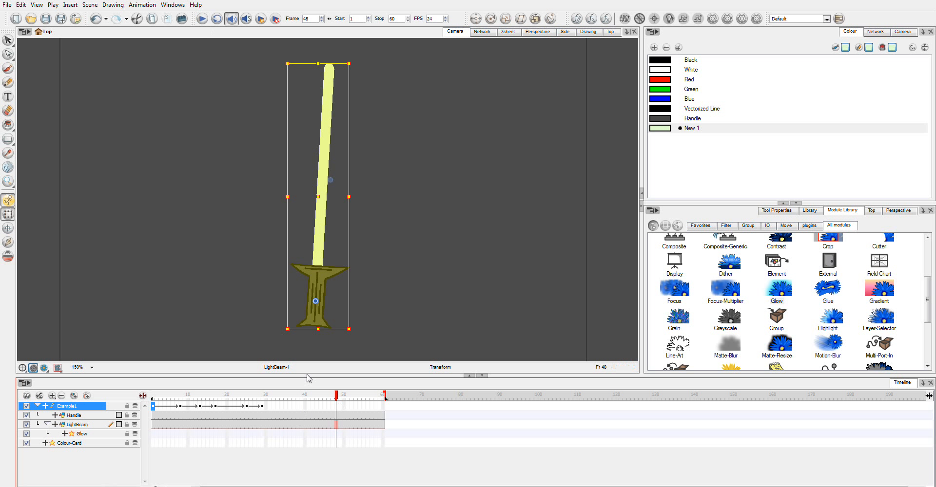
pyautogui.moveTo(332, 394); pyautogui.dragTo(265, 432)
pyautogui.click(838, 486)
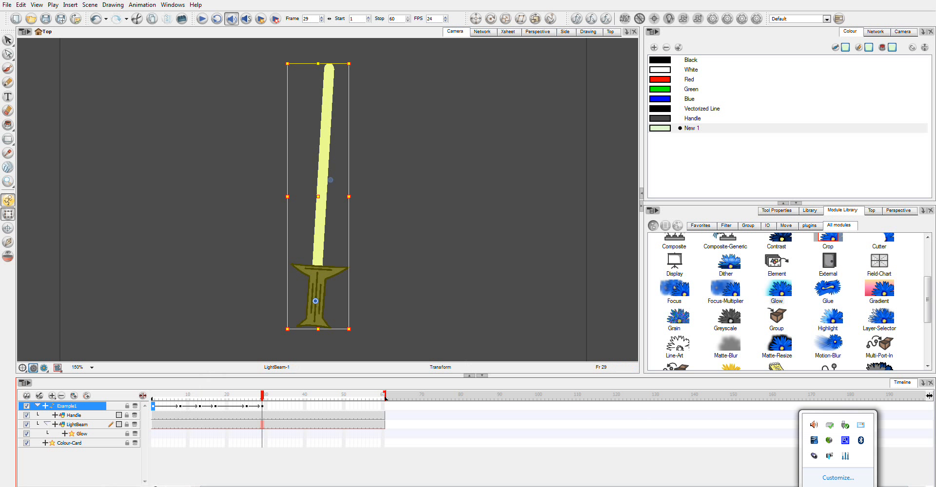